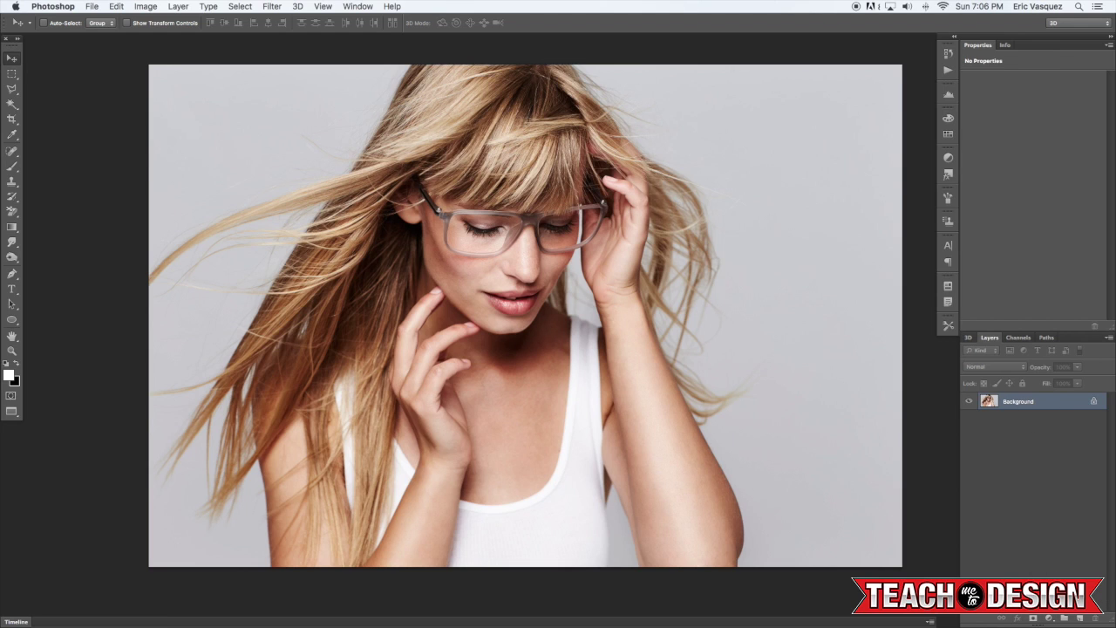
# Step: Duplicate the Background as Layer 1 and add a Gradient Map adjustment layer above it
pyautogui.press('super+j')
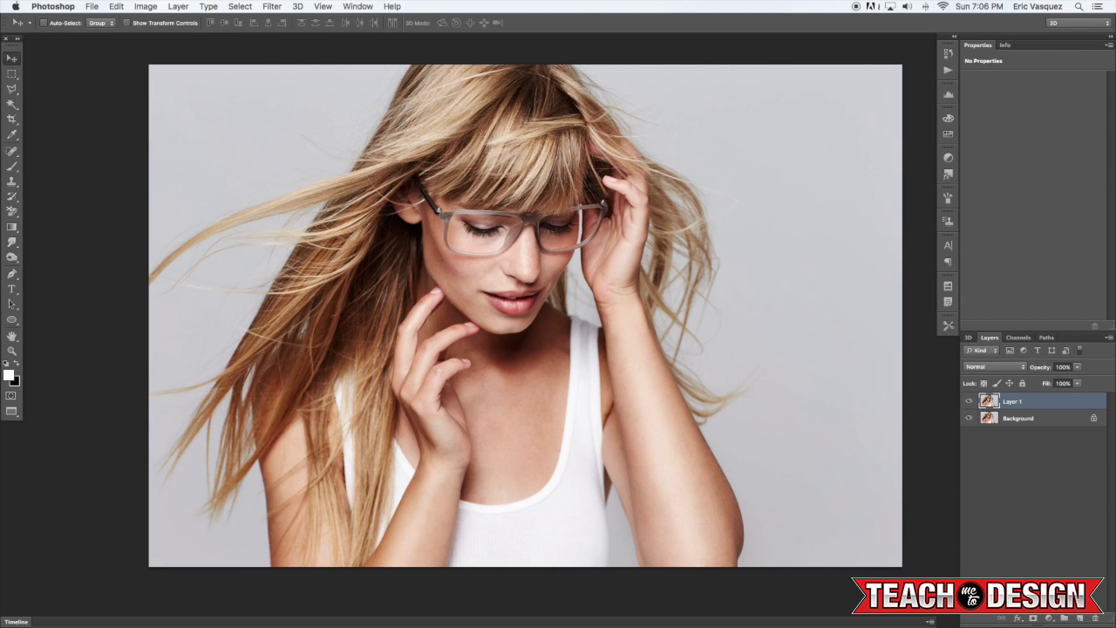
pyautogui.click(1051, 619)
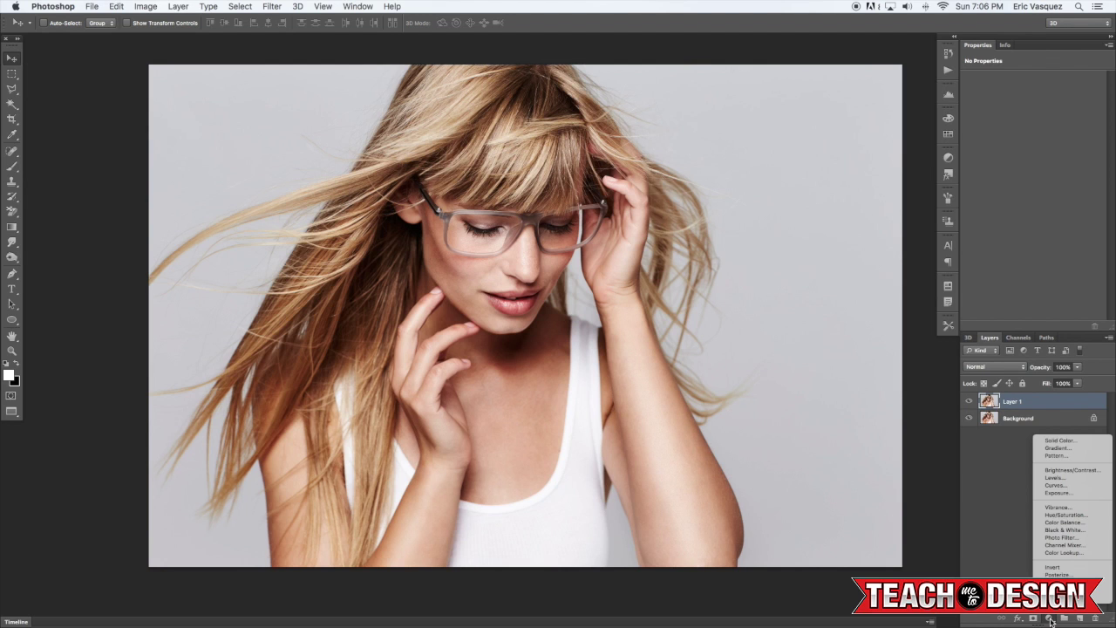
pyautogui.click(1101, 594)
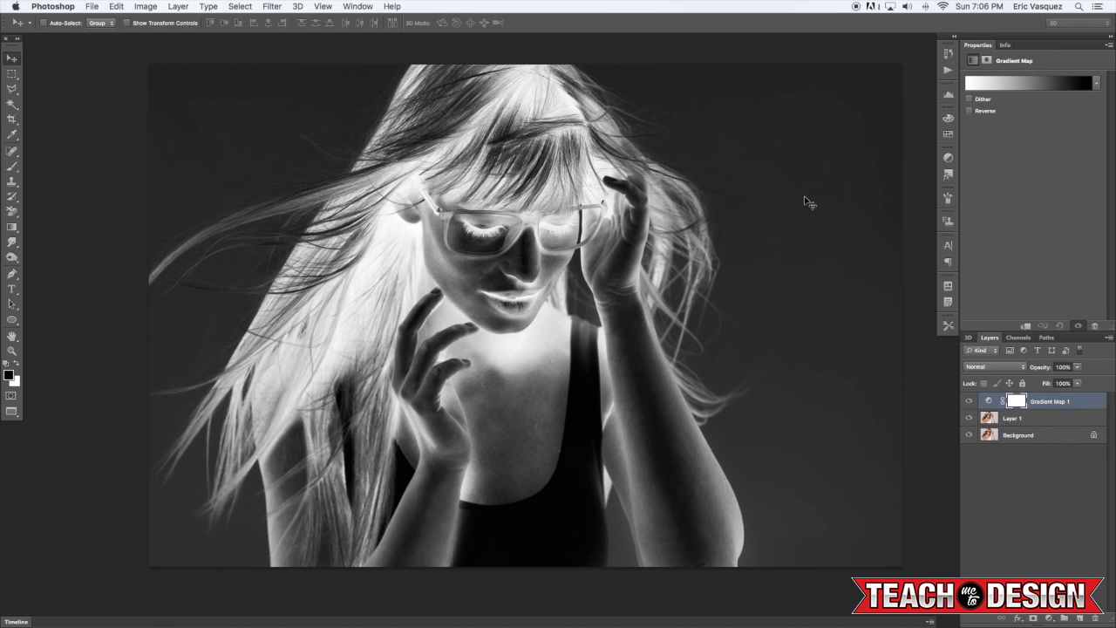
pyautogui.scroll(2, 808, 204)
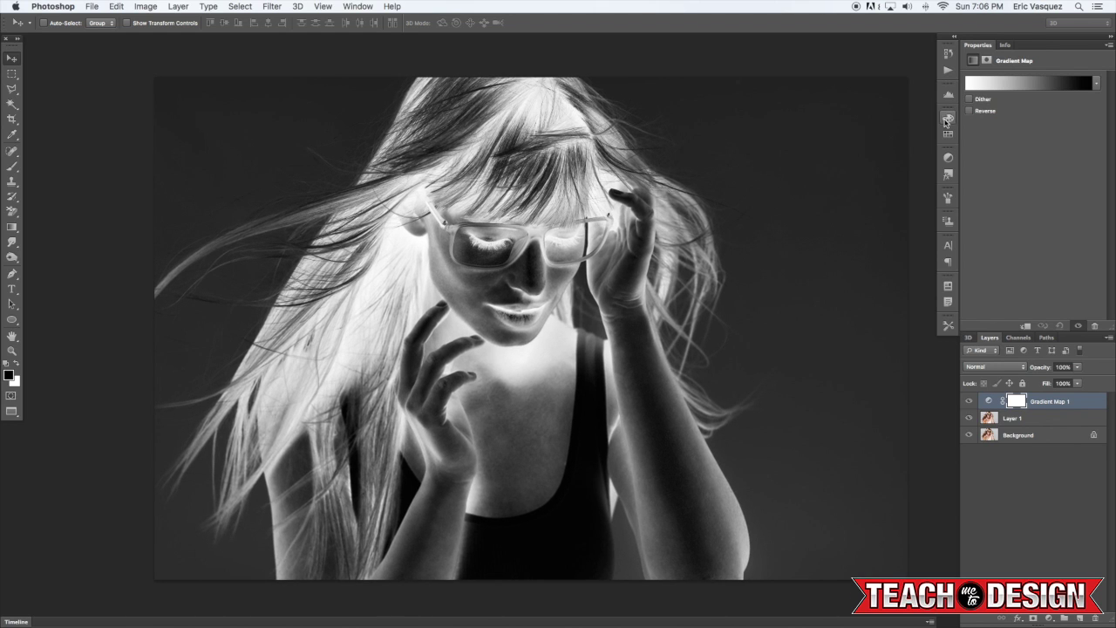
pyautogui.click(996, 86)
# Step: Apply the Blue, Red, Yellow gradient preset to Gradient Map 1
pyautogui.click(813, 198)
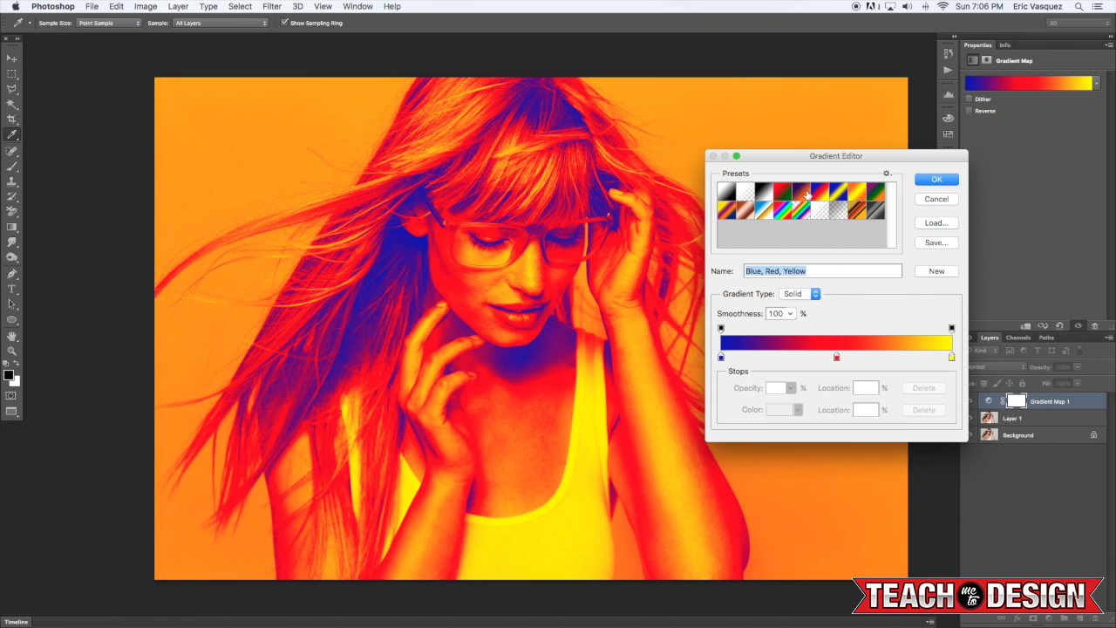
pyautogui.click(937, 180)
pyautogui.moveTo(724, 308)
pyautogui.mouseDown()
pyautogui.moveTo(755, 325)
pyautogui.moveTo(724, 316)
pyautogui.mouseUp()
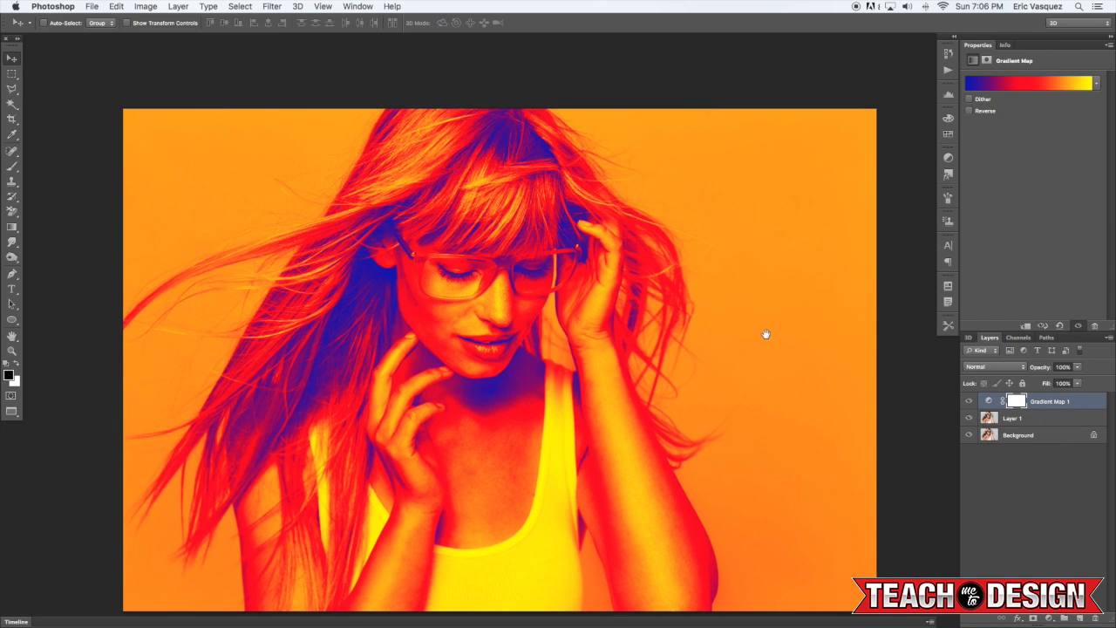
pyautogui.moveTo(765, 332); pyautogui.dragTo(775, 322)
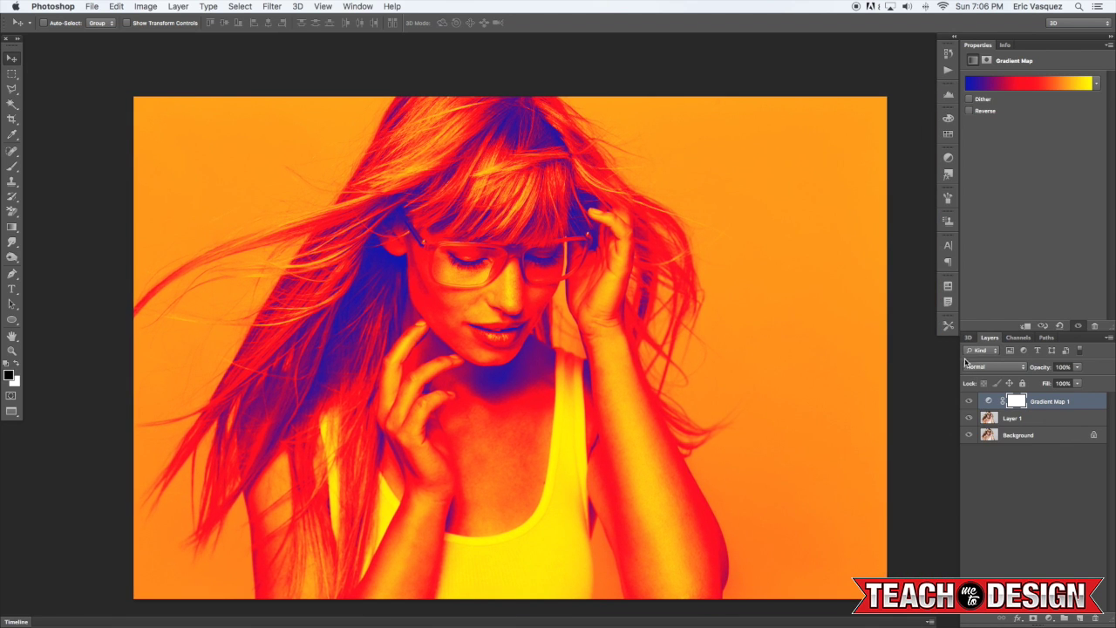
# Step: Set the gradient's left colour stop to dark navy
pyautogui.click(984, 84)
pyautogui.doubleClick(721, 358)
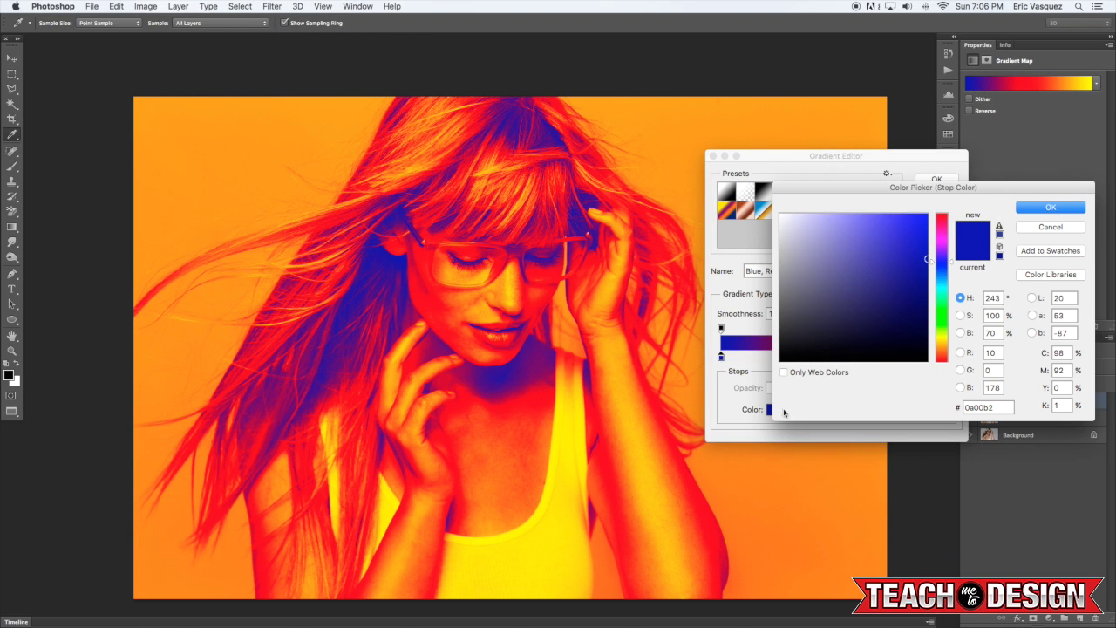
pyautogui.click(907, 321)
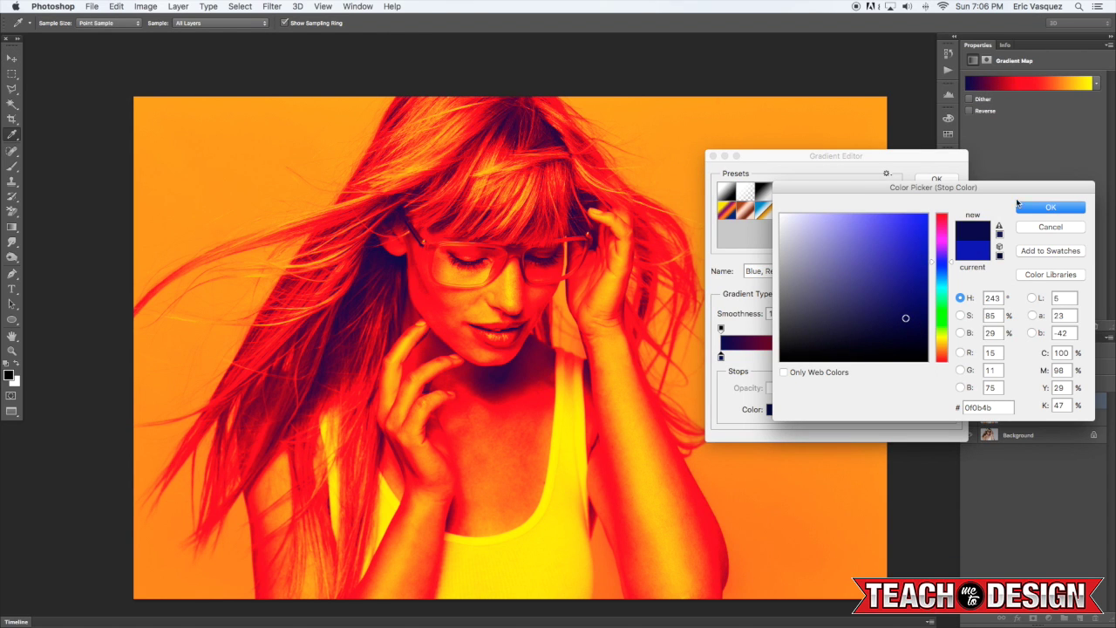
pyautogui.click(1035, 211)
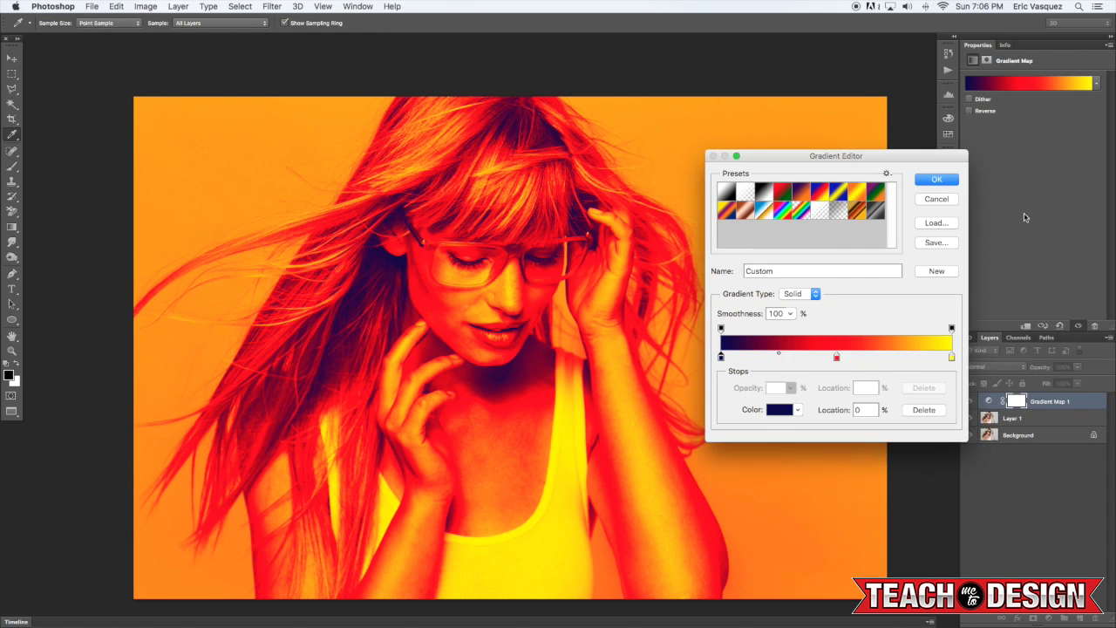
# Step: Delete the yellow stop, move red to the right end, and add a yellow stop at 76%
pyautogui.moveTo(951, 357); pyautogui.dragTo(959, 387)
pyautogui.click(838, 357)
pyautogui.moveTo(840, 359); pyautogui.dragTo(970, 344)
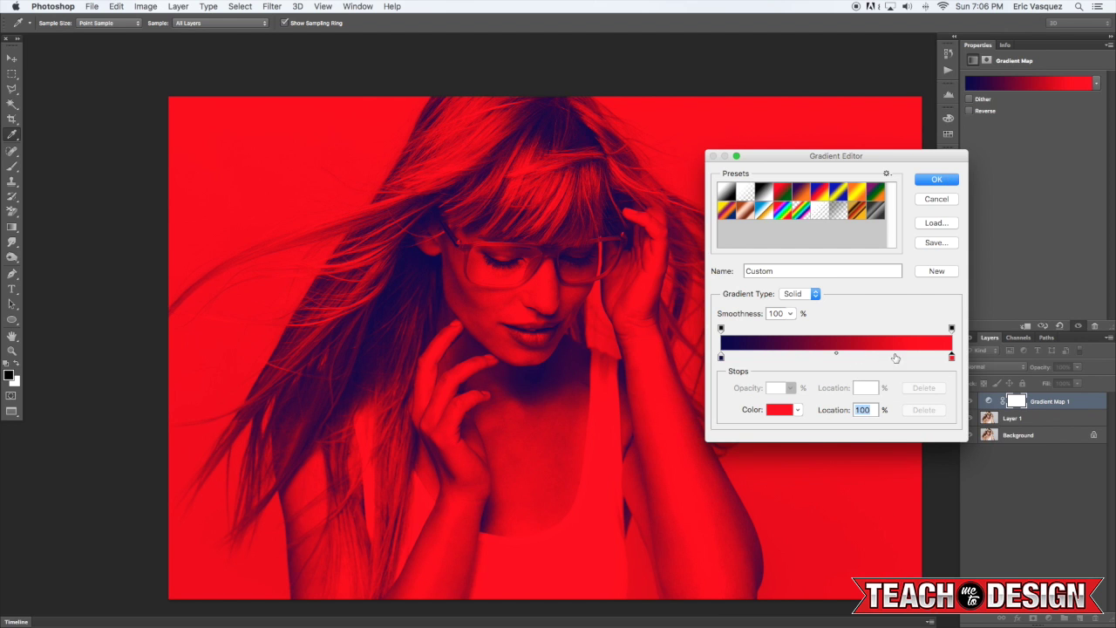
pyautogui.click(895, 357)
pyautogui.click(779, 409)
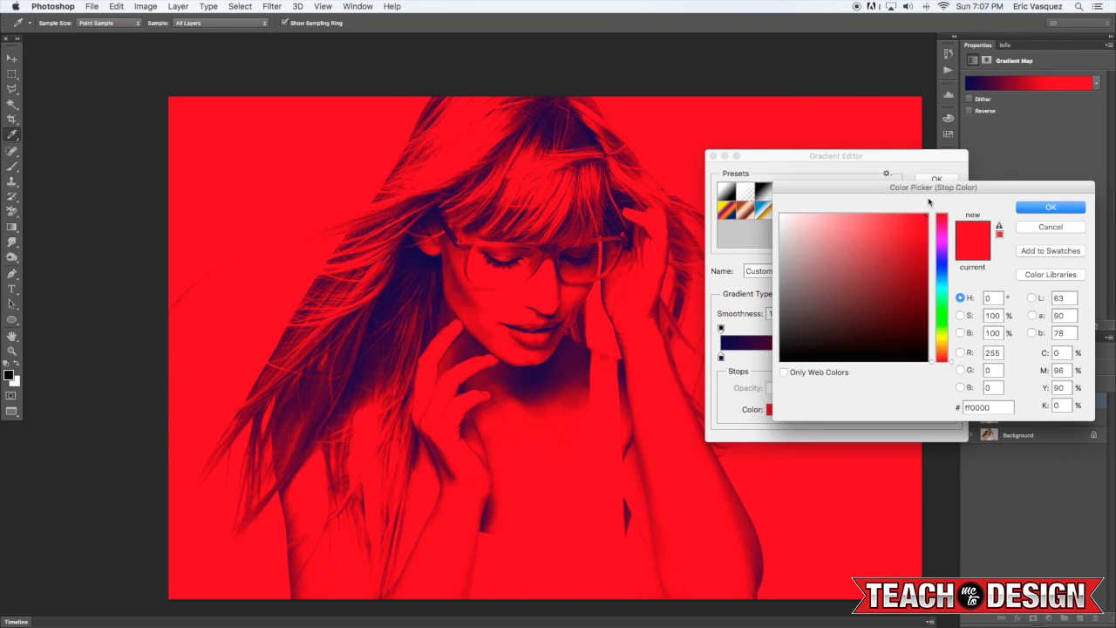
pyautogui.moveTo(937, 370); pyautogui.dragTo(943, 342)
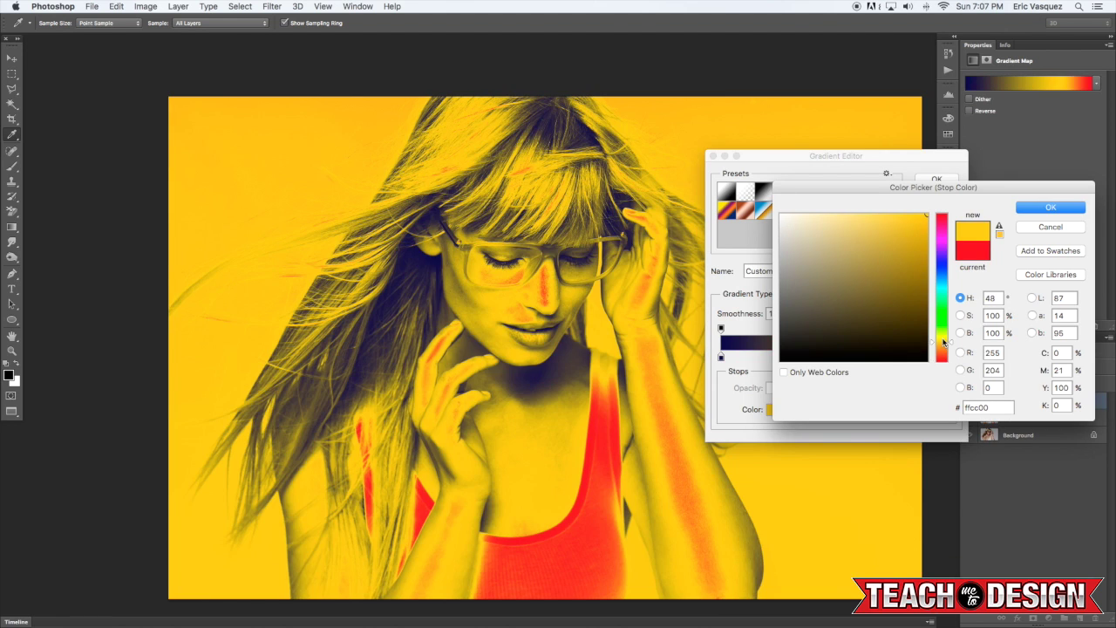
pyautogui.click(1033, 211)
# Step: Rearrange the stops: red at about 44%, yellow at 72%, navy back at the left end
pyautogui.moveTo(896, 358); pyautogui.dragTo(832, 357)
pyautogui.moveTo(721, 357)
pyautogui.mouseDown()
pyautogui.moveTo(862, 357)
pyautogui.moveTo(708, 348)
pyautogui.mouseUp()
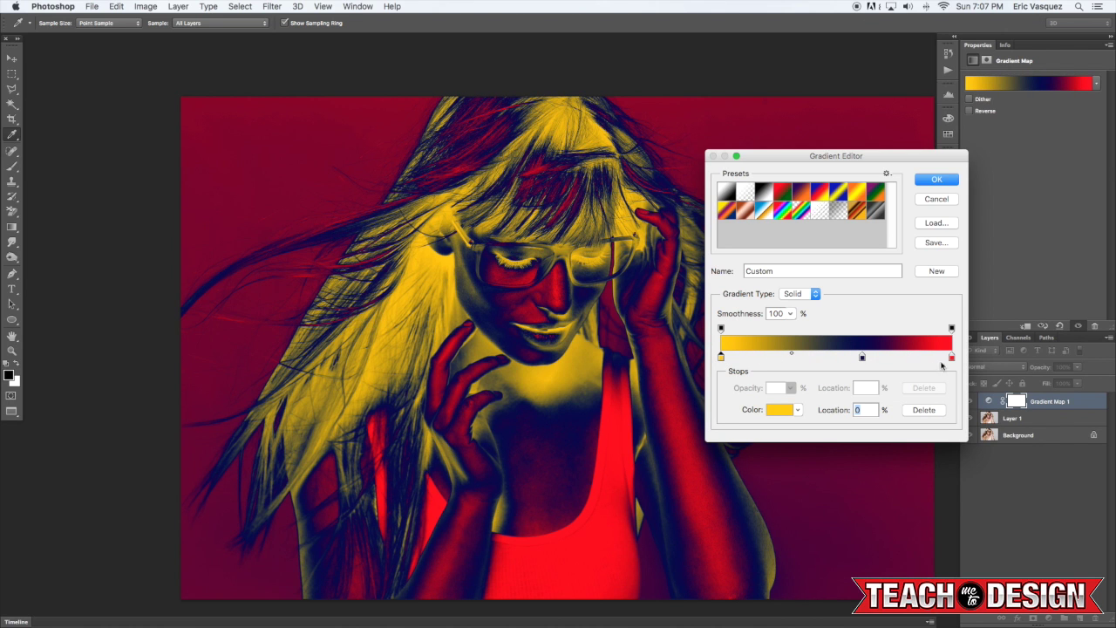
pyautogui.moveTo(952, 360); pyautogui.dragTo(790, 358)
pyautogui.moveTo(861, 357); pyautogui.dragTo(952, 358)
pyautogui.moveTo(791, 360); pyautogui.dragTo(822, 358)
pyautogui.click(721, 358)
pyautogui.moveTo(721, 358); pyautogui.dragTo(698, 359)
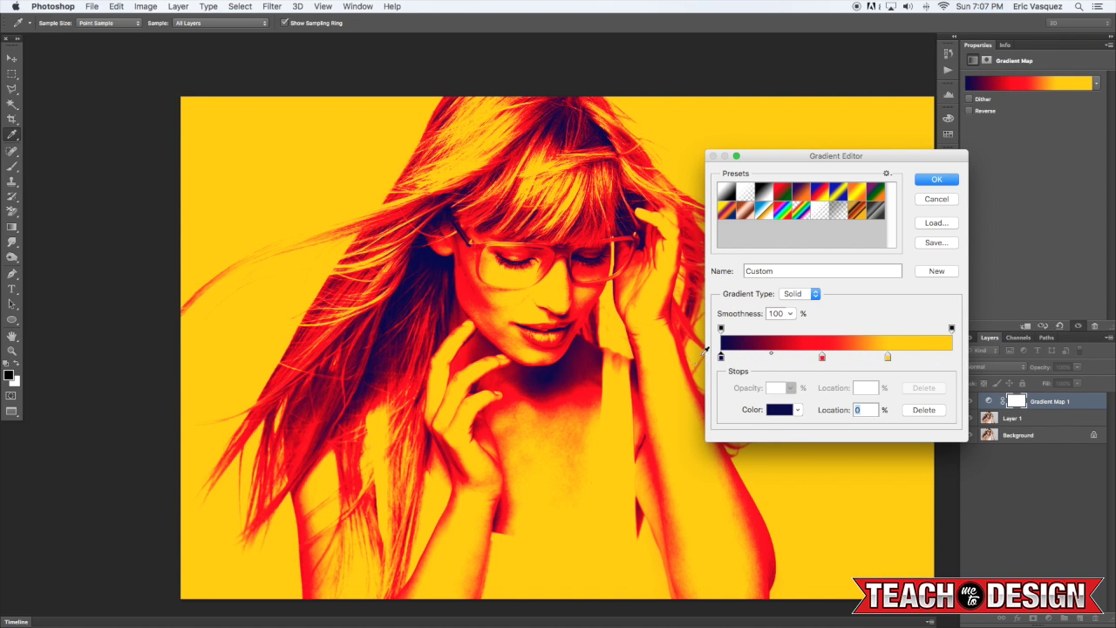
pyautogui.moveTo(890, 358); pyautogui.dragTo(958, 358)
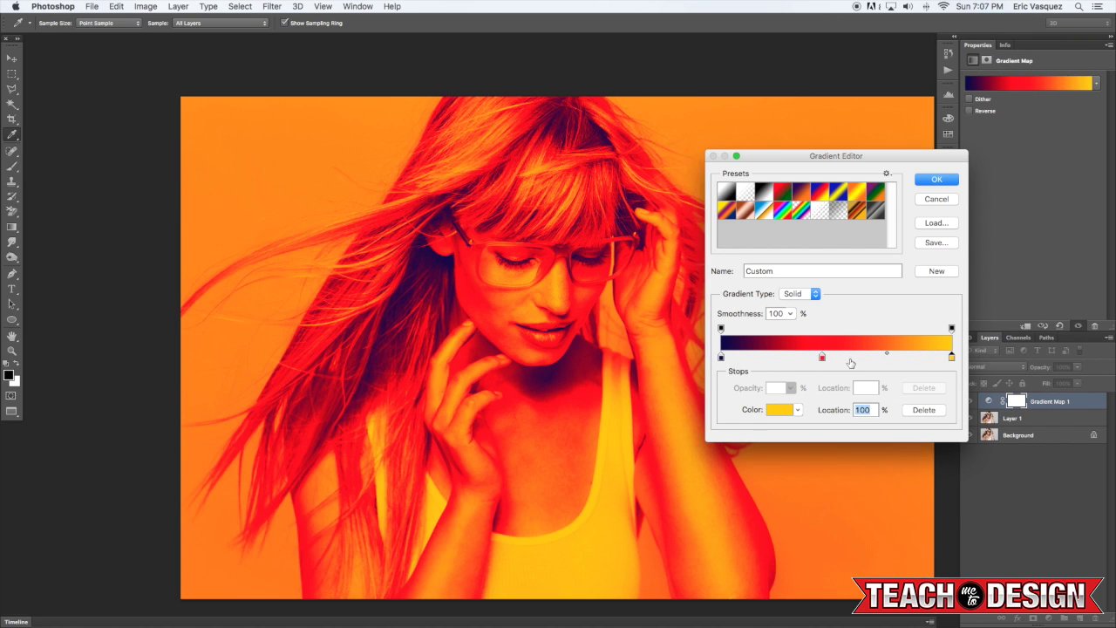
# Step: Change the middle red stop to cyan
pyautogui.moveTo(823, 358); pyautogui.dragTo(846, 358)
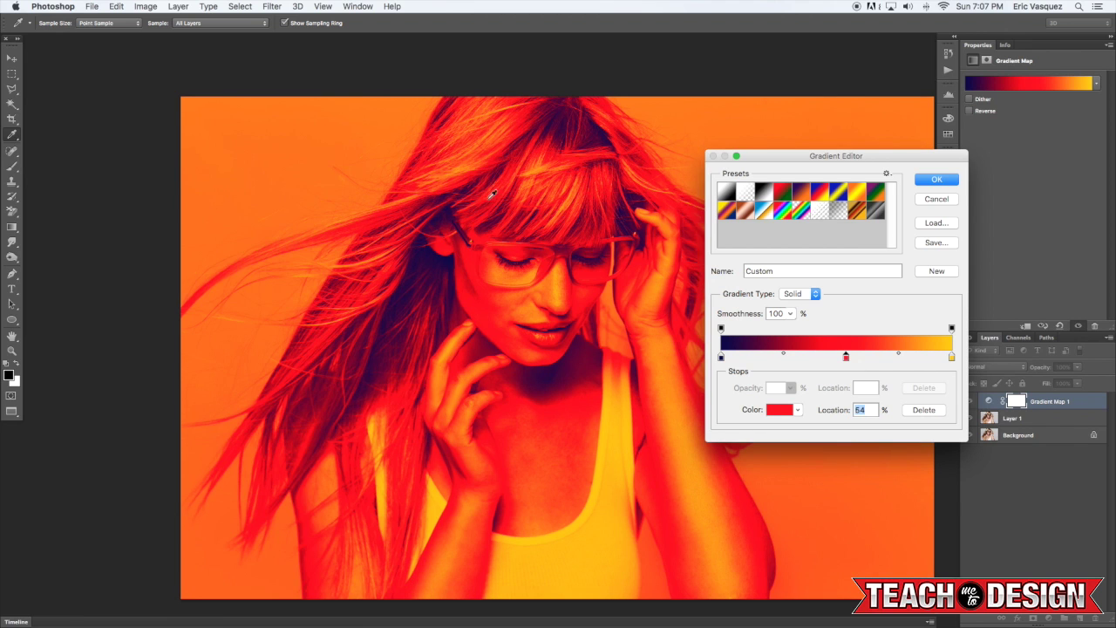
pyautogui.click(779, 410)
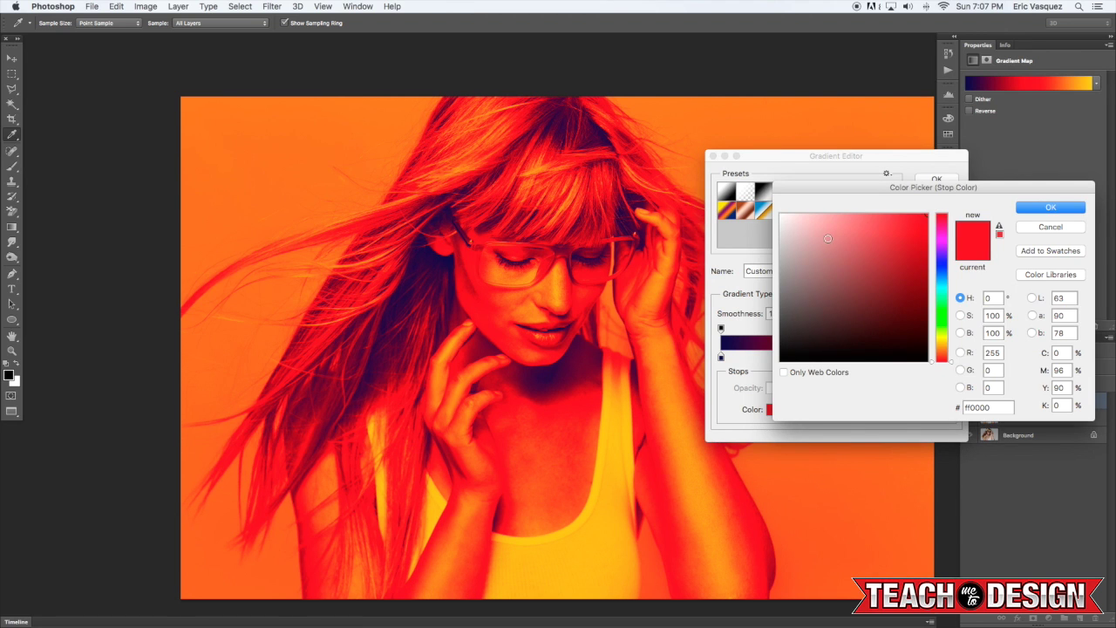
pyautogui.click(942, 312)
pyautogui.click(942, 297)
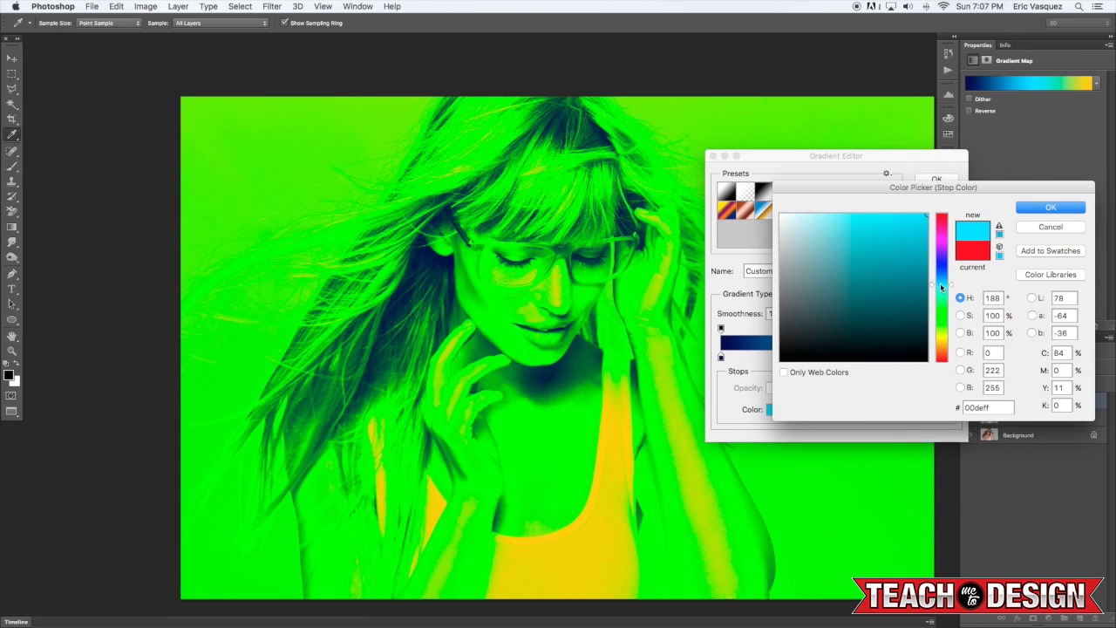
pyautogui.click(1050, 207)
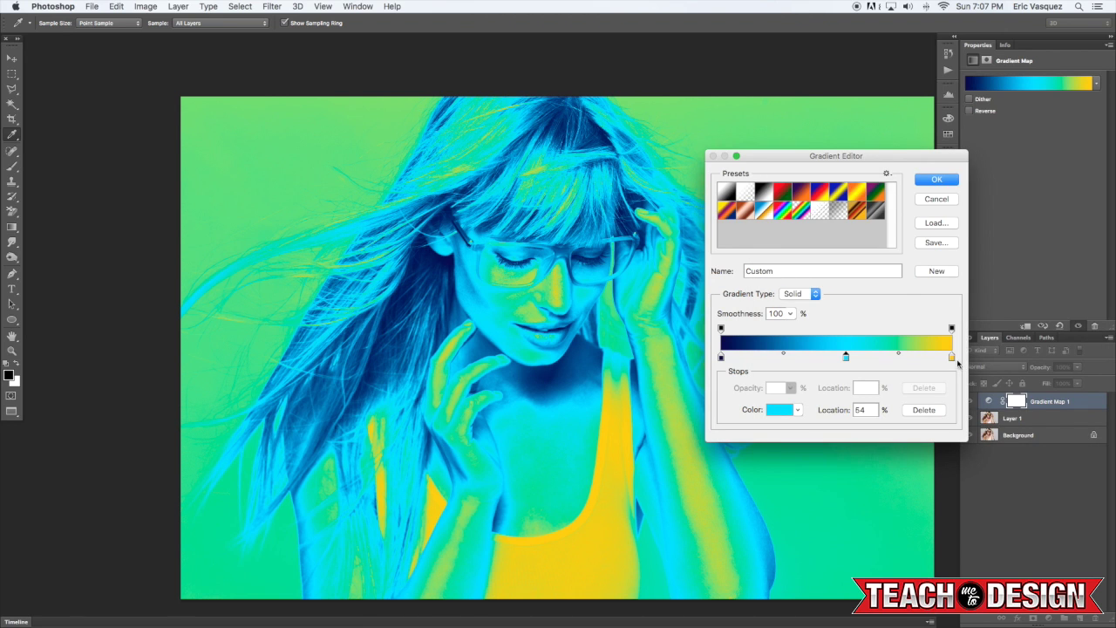
# Step: Recolour the end stop to light blue, commit the navy-to-cyan gradient, and try Reverse
pyautogui.doubleClick(952, 358)
pyautogui.click(852, 218)
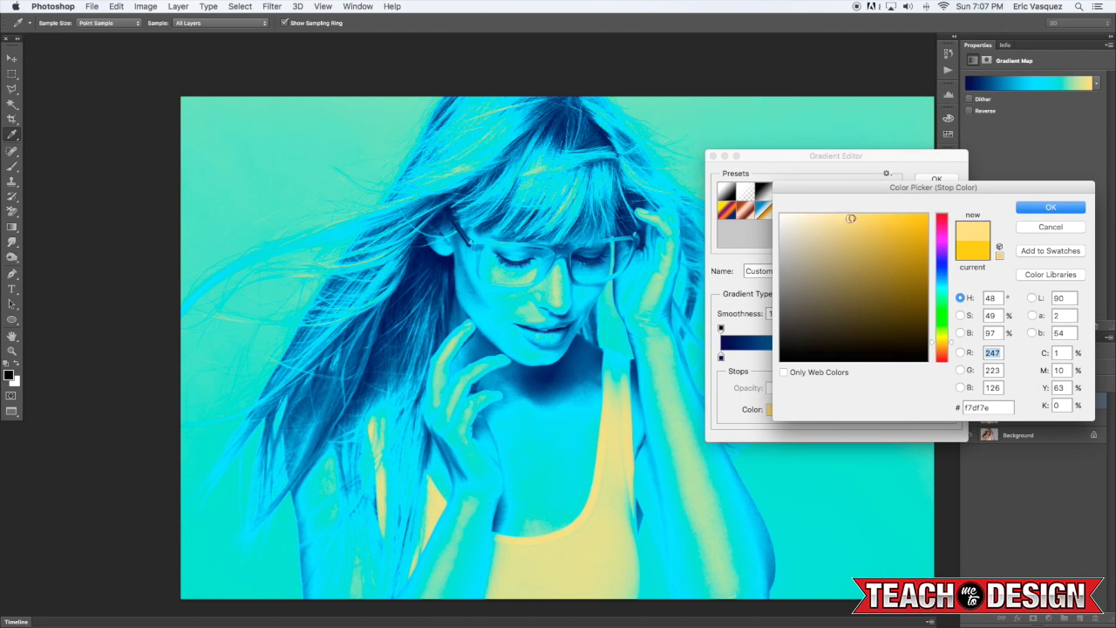
pyautogui.click(926, 215)
pyautogui.click(944, 351)
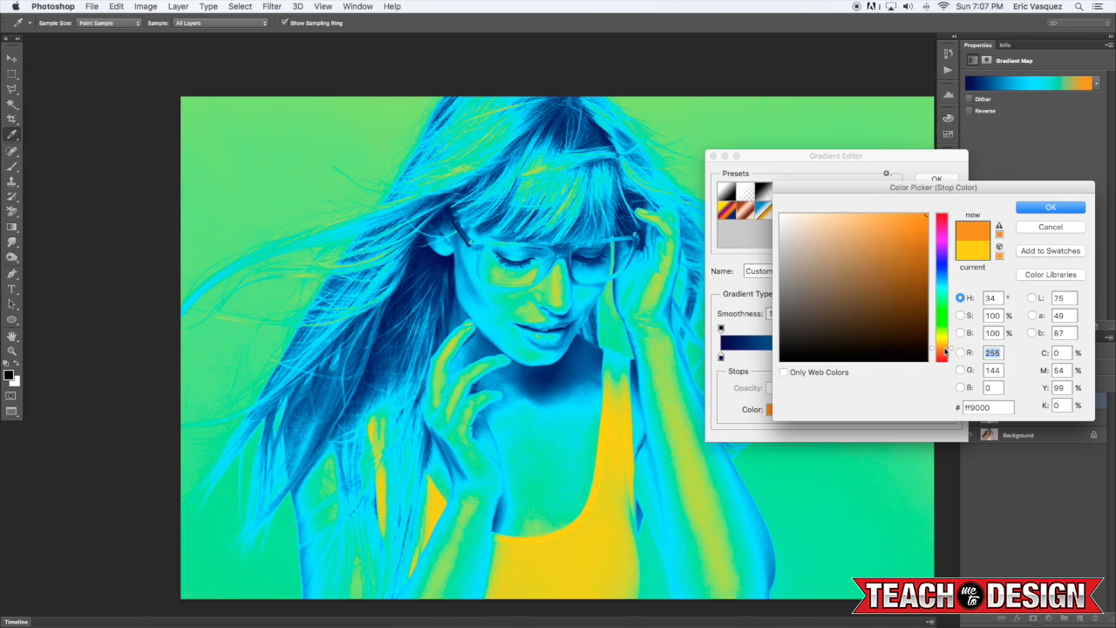
pyautogui.moveTo(944, 356)
pyautogui.mouseDown()
pyautogui.moveTo(942, 277)
pyautogui.moveTo(942, 293)
pyautogui.mouseUp()
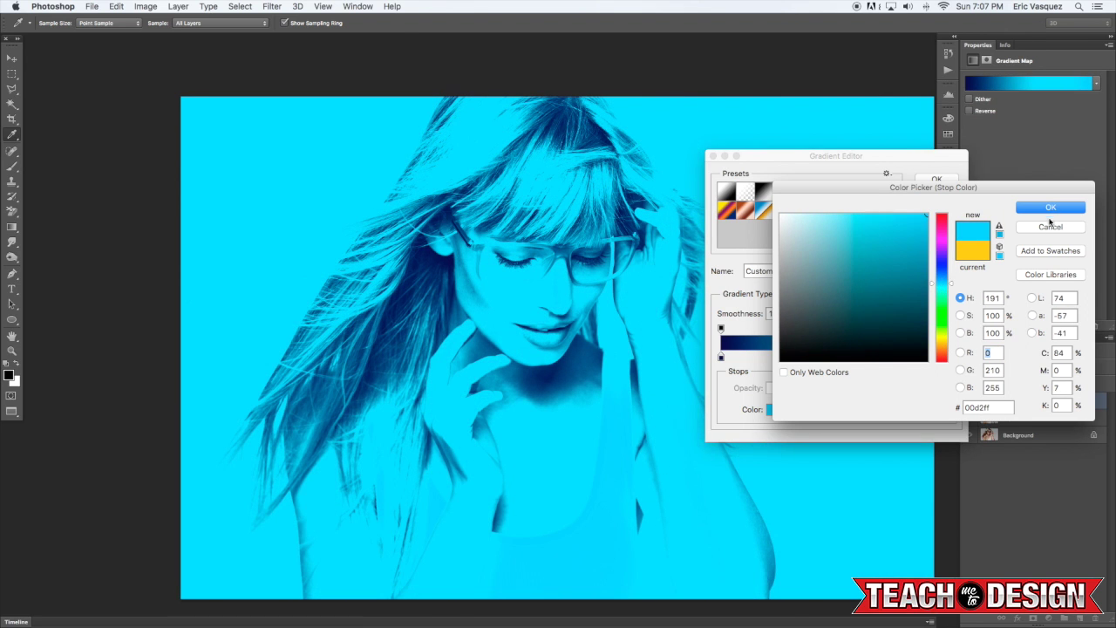
pyautogui.click(1050, 208)
pyautogui.click(937, 180)
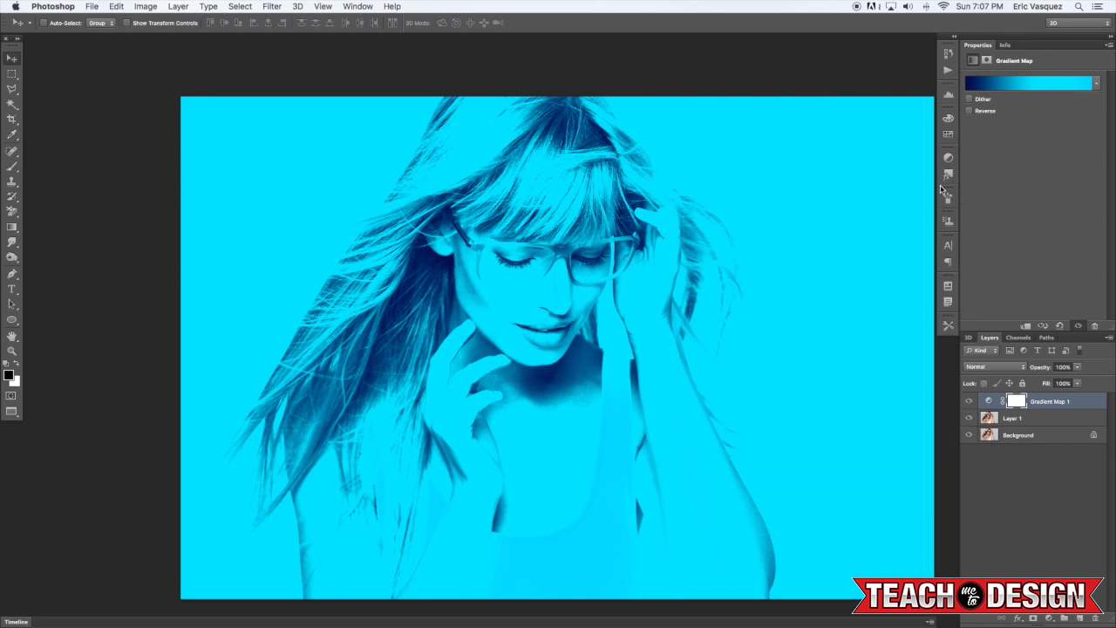
pyautogui.click(969, 112)
# Step: Turn Reverse back off and hide Gradient Map 1 after comparing with the original
pyautogui.click(969, 111)
pyautogui.click(969, 401)
pyautogui.click(969, 401)
pyautogui.click(969, 401)
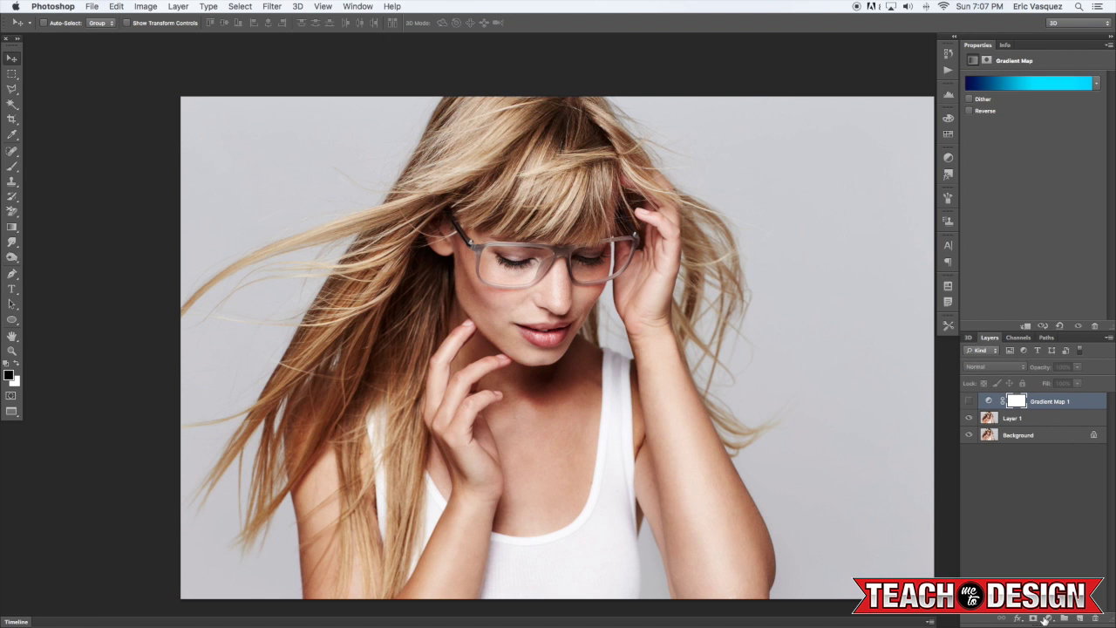
# Step: Add a Gradient Map 2 layer using the Blue, Red, Yellow preset
pyautogui.click(1049, 618)
pyautogui.click(1077, 596)
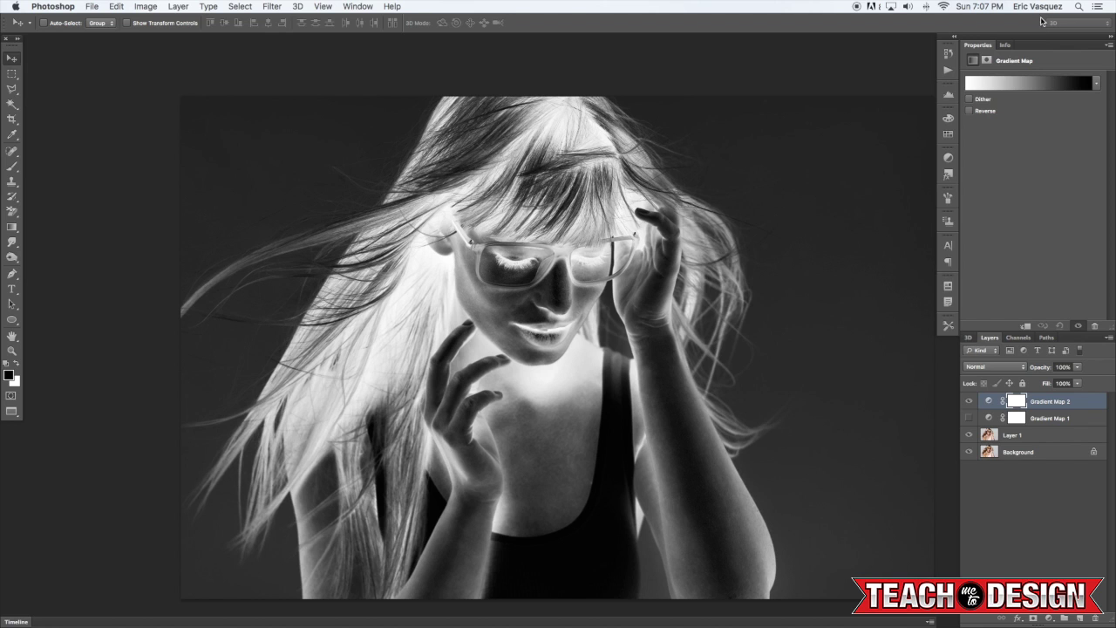
pyautogui.click(1007, 85)
pyautogui.click(838, 199)
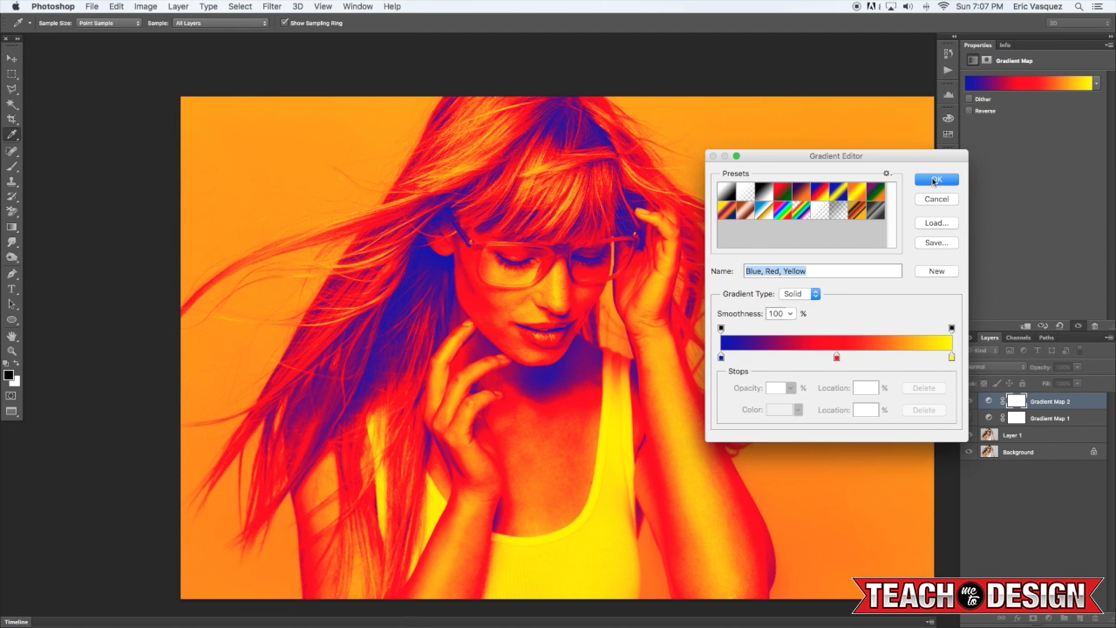
pyautogui.click(934, 180)
# Step: Cycle Gradient Map 2's blend mode through Multiply, Darker Color and Lighten to Screen
pyautogui.hotkey('shift', '+')
pyautogui.hotkey('shift', '+')
pyautogui.hotkey('shift', '+')
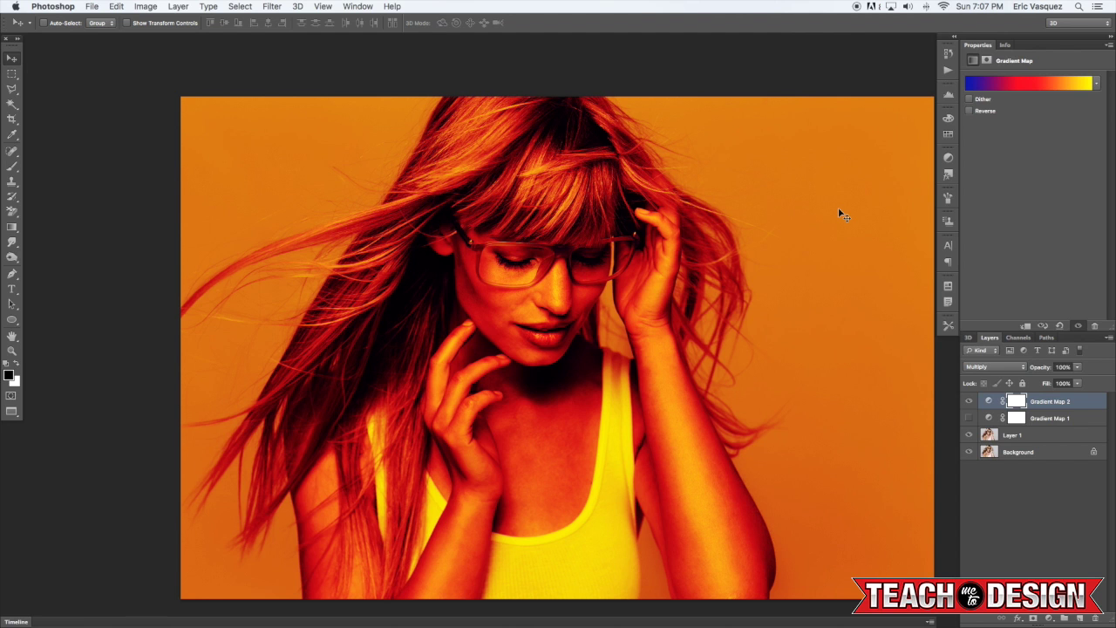
pyautogui.hotkey('shift', '+')
pyautogui.hotkey('shift', '+')
pyautogui.hotkey('shift', '+')
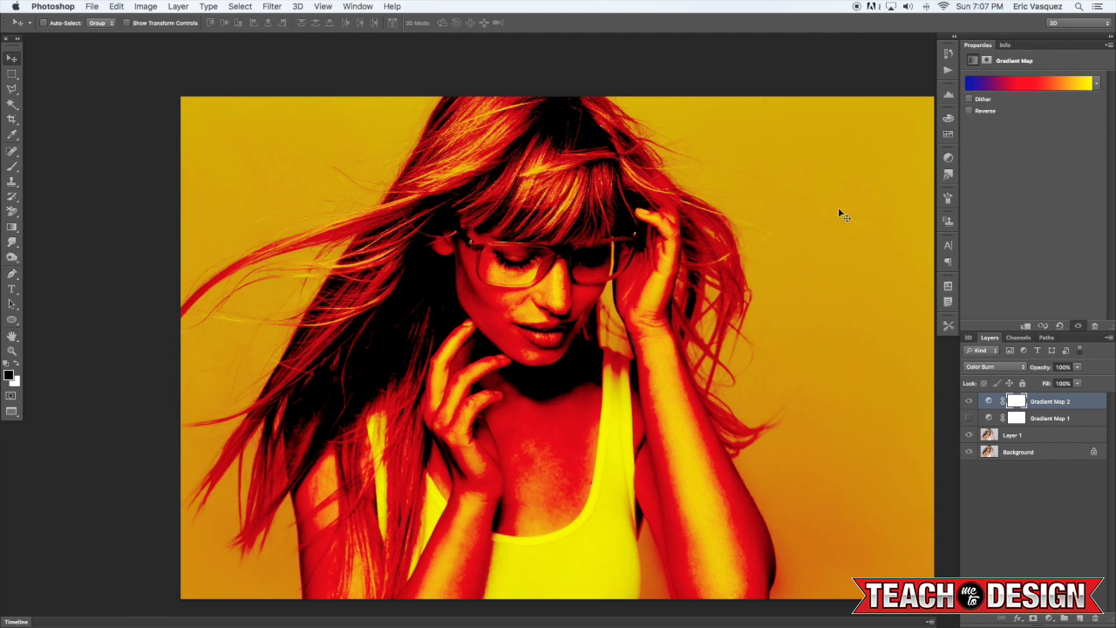
pyautogui.hotkey('shift', '+')
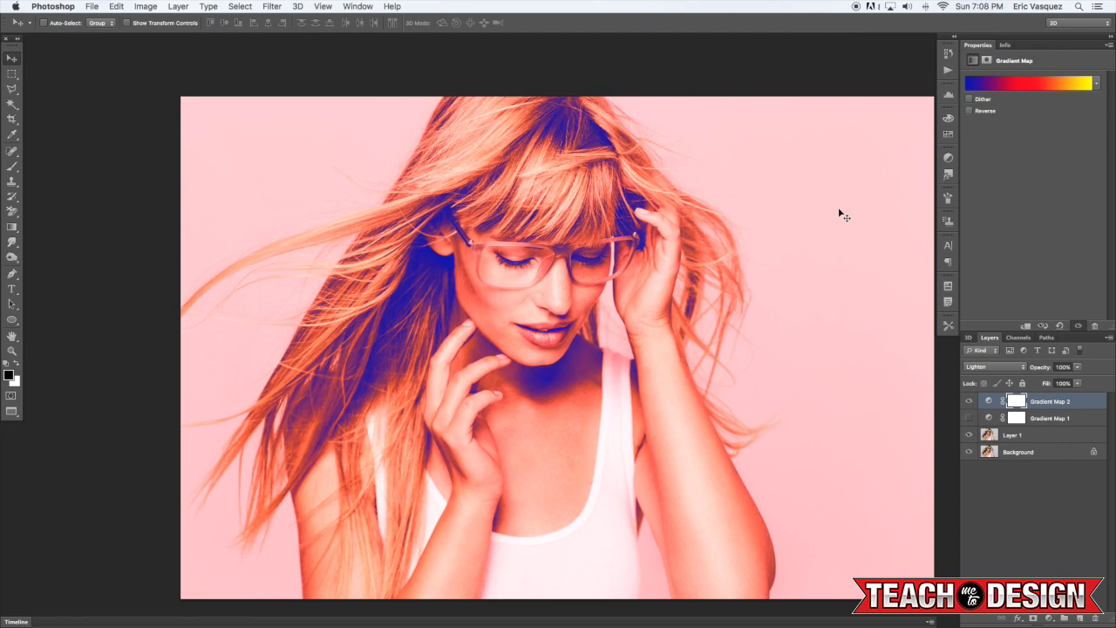
pyautogui.hotkey('shift', '+')
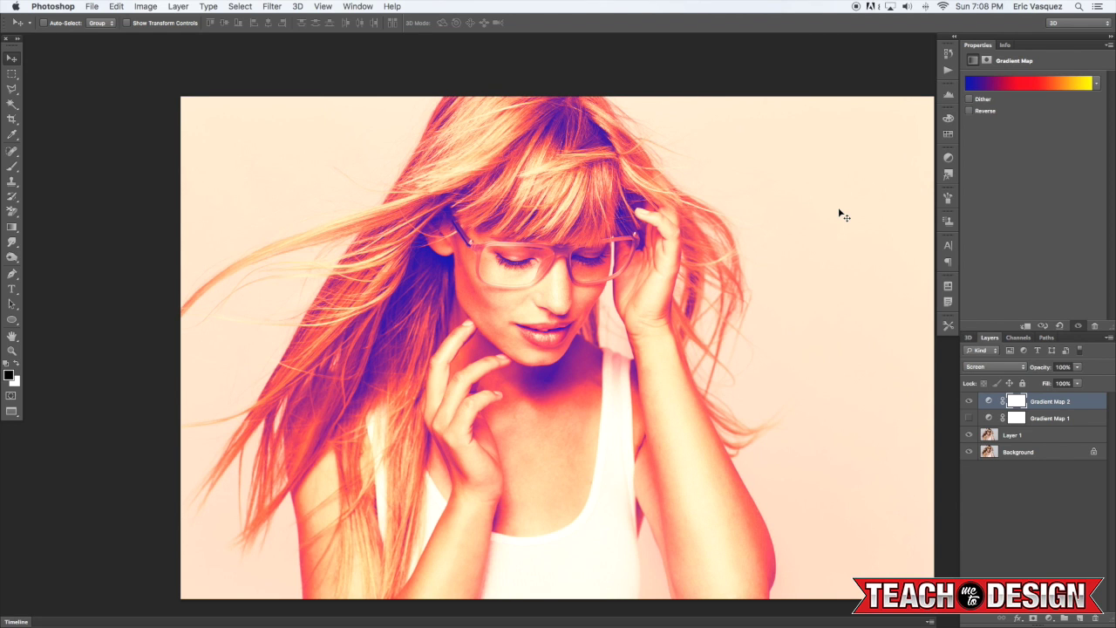
pyautogui.click(968, 402)
pyautogui.click(969, 402)
# Step: Try Overlay, Pin Light, Subtract, Hue, Color and others, then settle on Screen
pyautogui.hotkey('shift', '+')
pyautogui.hotkey('shift', '+')
pyautogui.hotkey('shift', '+')
pyautogui.hotkey('shift', '+')
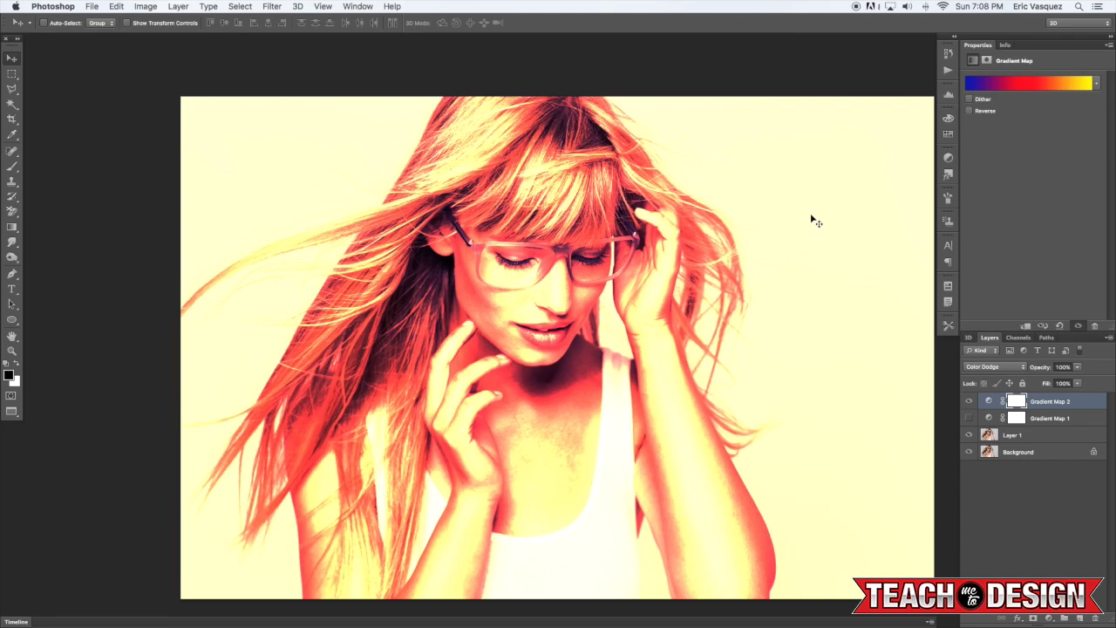
pyautogui.hotkey('shift', '+')
pyautogui.hotkey('shift', '+')
pyautogui.hotkey('shift', '+')
pyautogui.hotkey('shift', '+')
pyautogui.hotkey('shift', '+')
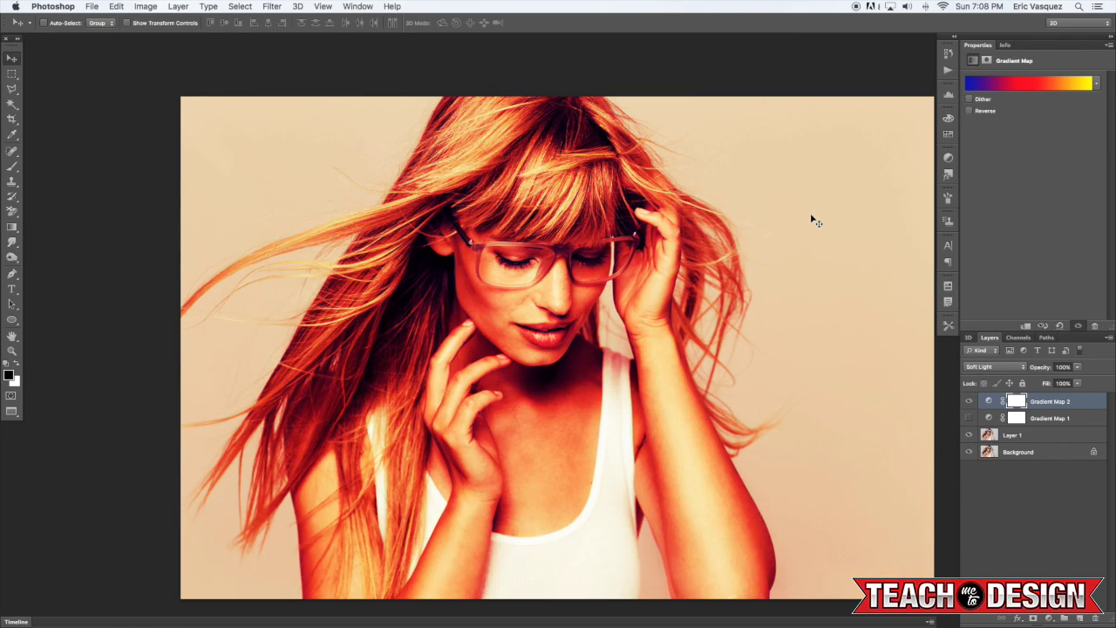
pyautogui.hotkey('shift', '+')
pyautogui.hotkey('shift', '+')
pyautogui.hotkey('shift', '+')
pyautogui.hotkey('shift', '+')
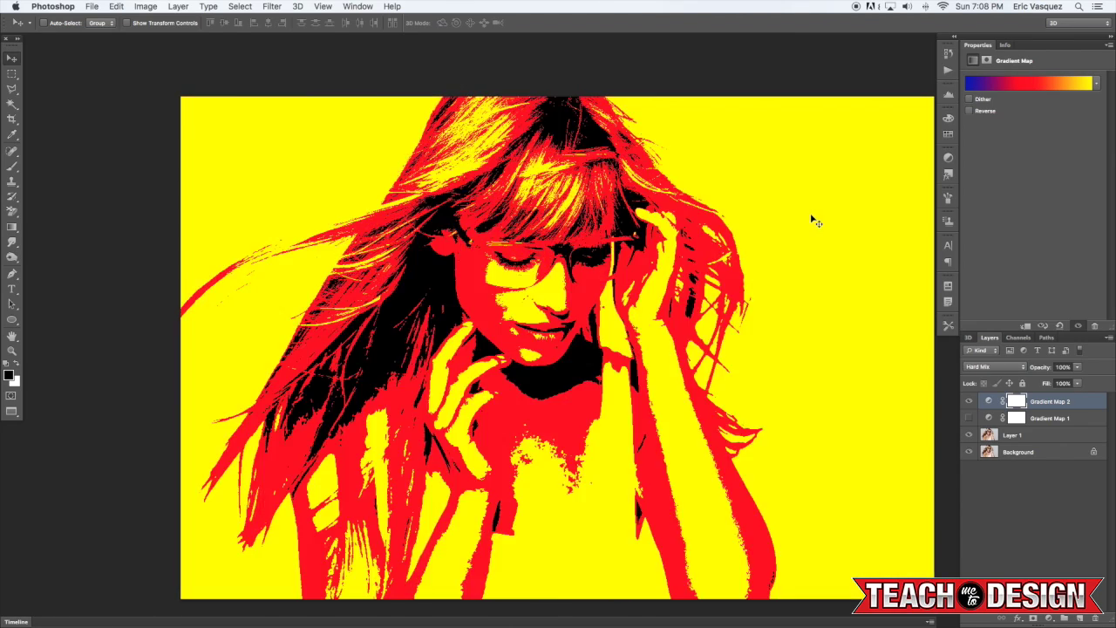
pyautogui.hotkey('shift', '-')
pyautogui.hotkey('shift', '+')
pyautogui.hotkey('shift', '+')
pyautogui.hotkey('shift', '+')
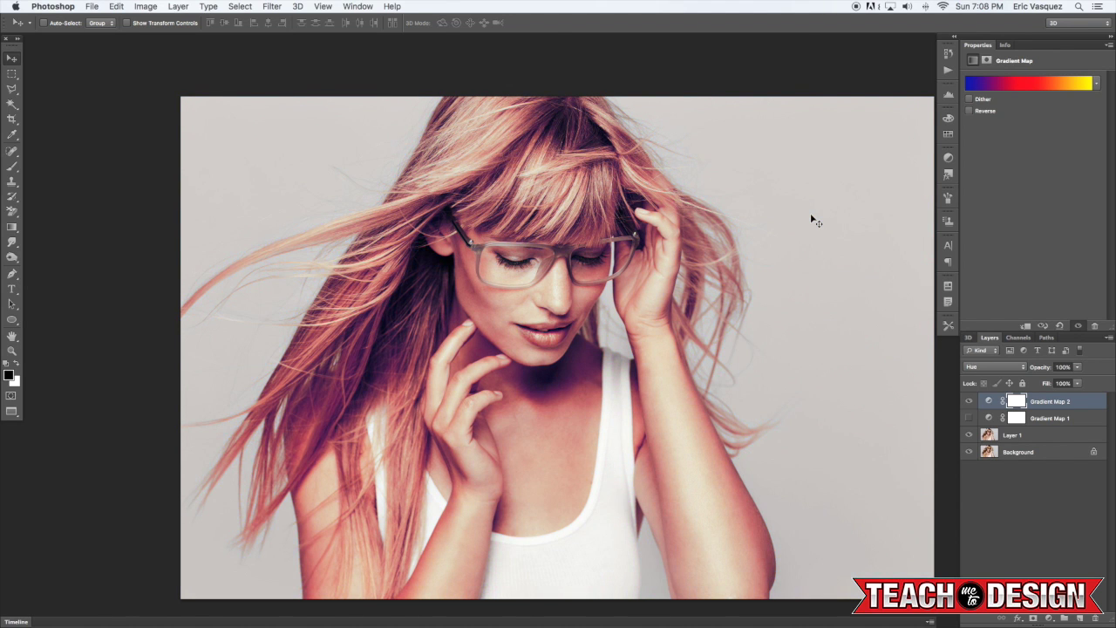
pyautogui.hotkey('shift', '+')
pyautogui.hotkey('shift', '+')
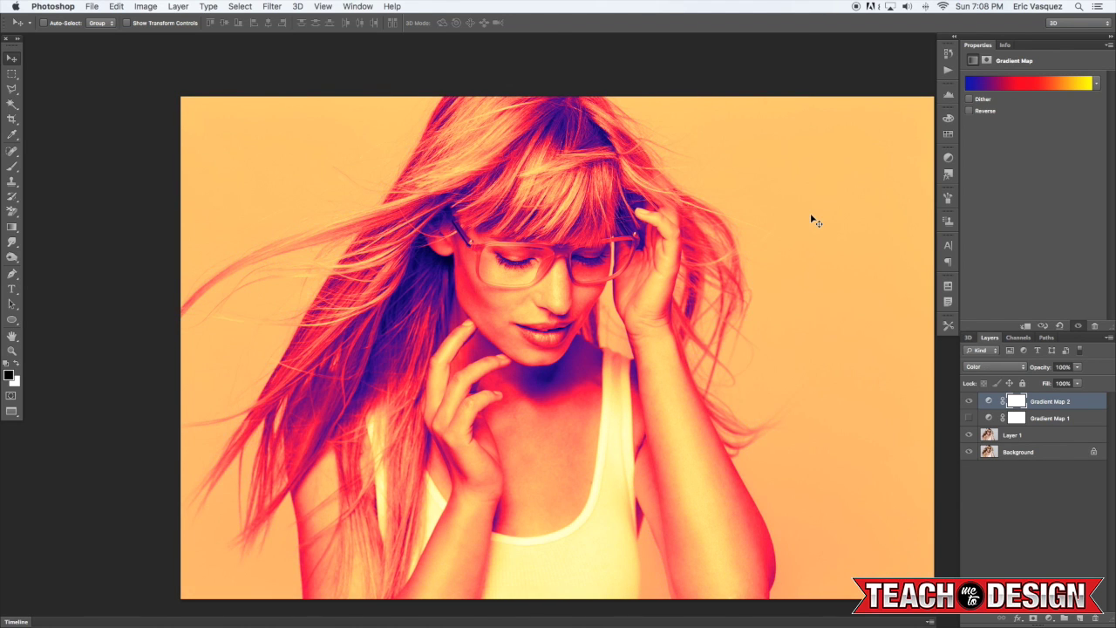
pyautogui.hotkey('shift', '+')
pyautogui.hotkey('shift', '+')
pyautogui.hotkey('shift', '+')
pyautogui.hotkey('shift', '+')
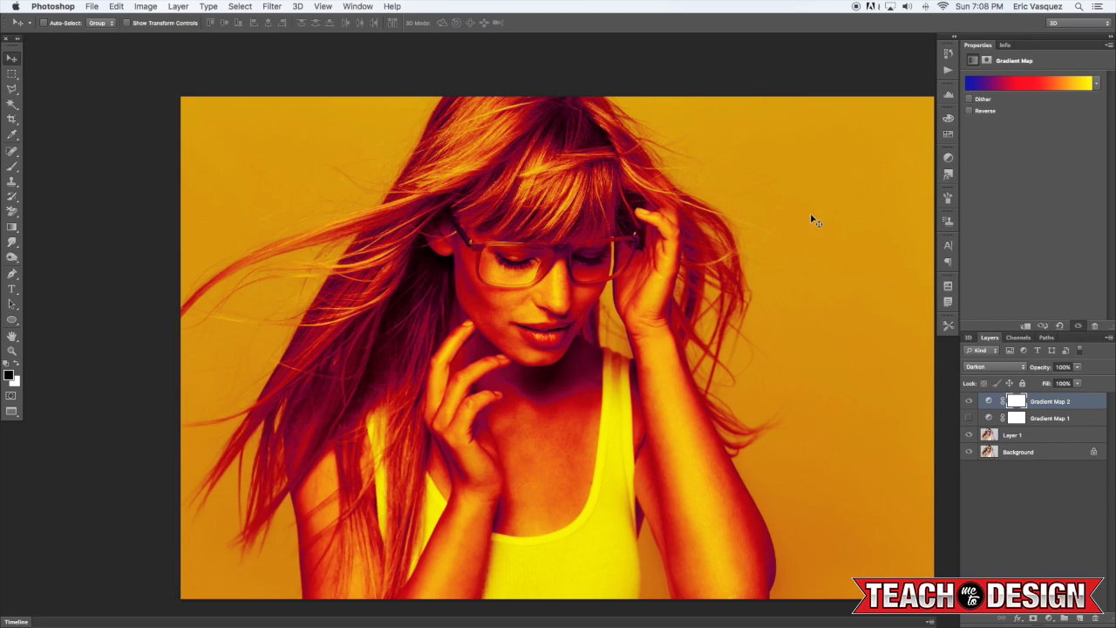
pyautogui.hotkey('shift', '+')
pyautogui.hotkey('shift', '+')
pyautogui.hotkey('shift', '+')
pyautogui.hotkey('shift', '+')
pyautogui.hotkey('shift', '+')
pyautogui.hotkey('shift', '+')
pyautogui.hotkey('shift', '+')
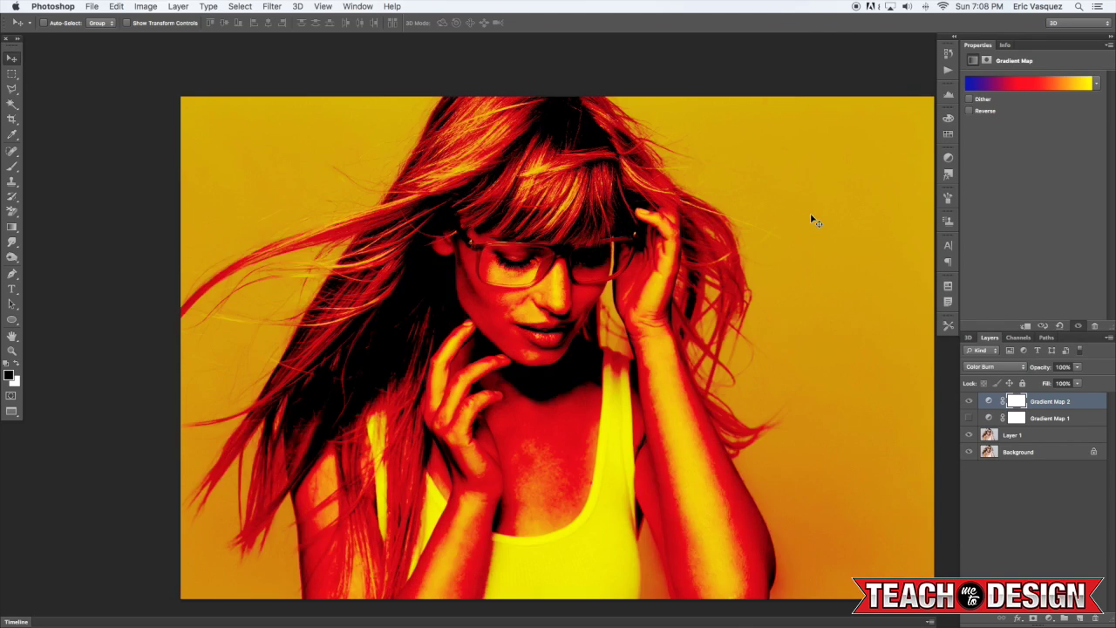
pyautogui.hotkey('shift', '+')
pyautogui.hotkey('shift', '-')
pyautogui.hotkey('shift', '-')
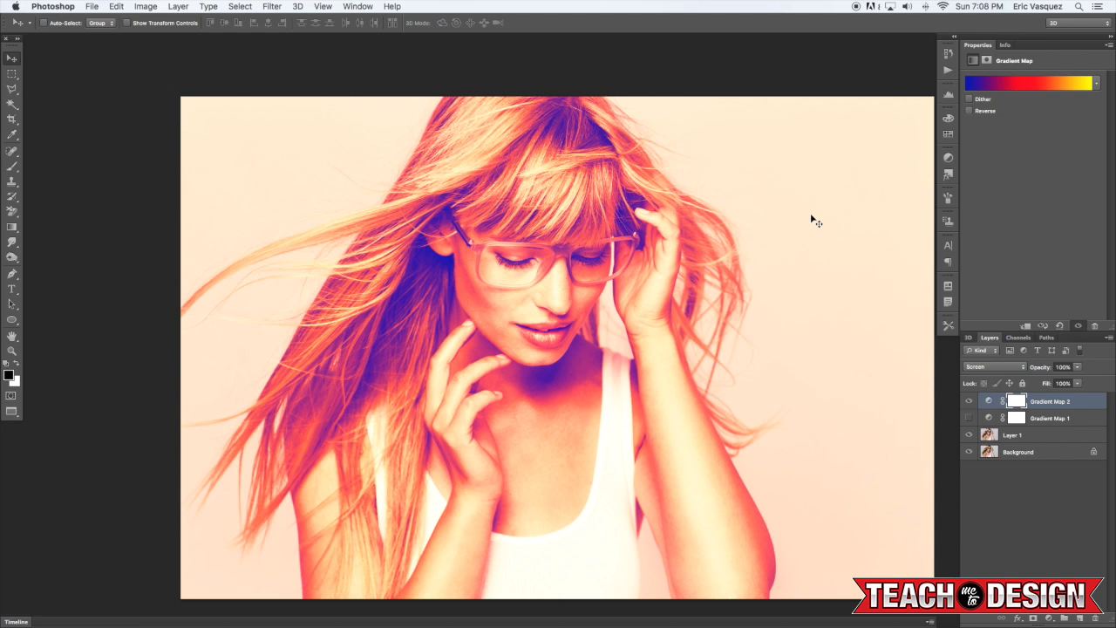
# Step: Hide Gradient Map 1, duplicate Gradient Map 2, and try Multiply and other blend modes on the copy
pyautogui.click(969, 417)
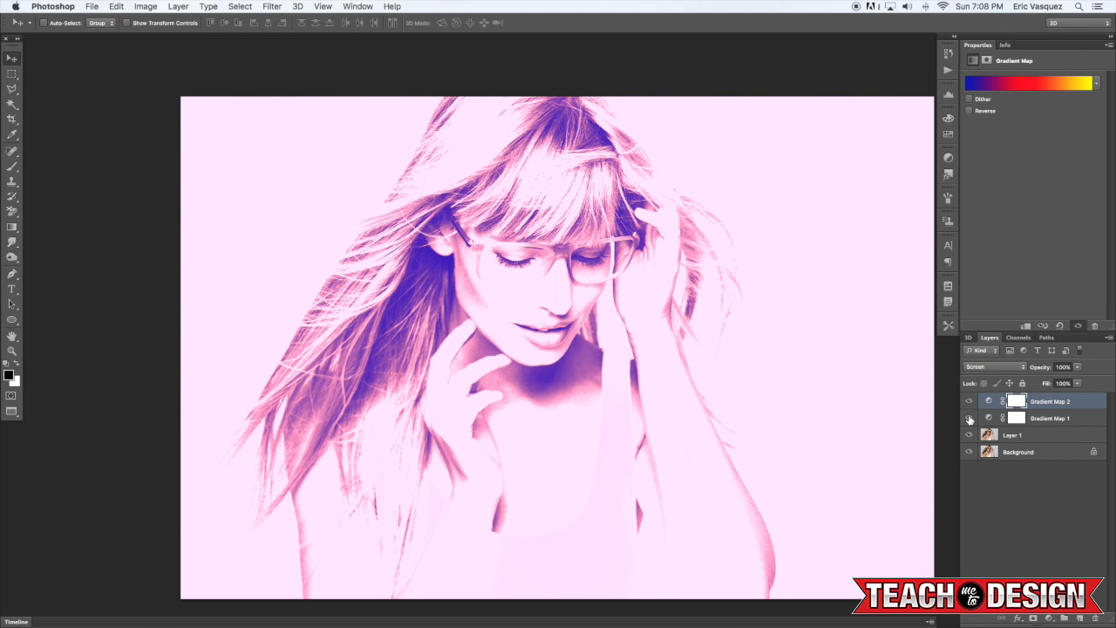
pyautogui.click(1079, 420)
pyautogui.click(969, 417)
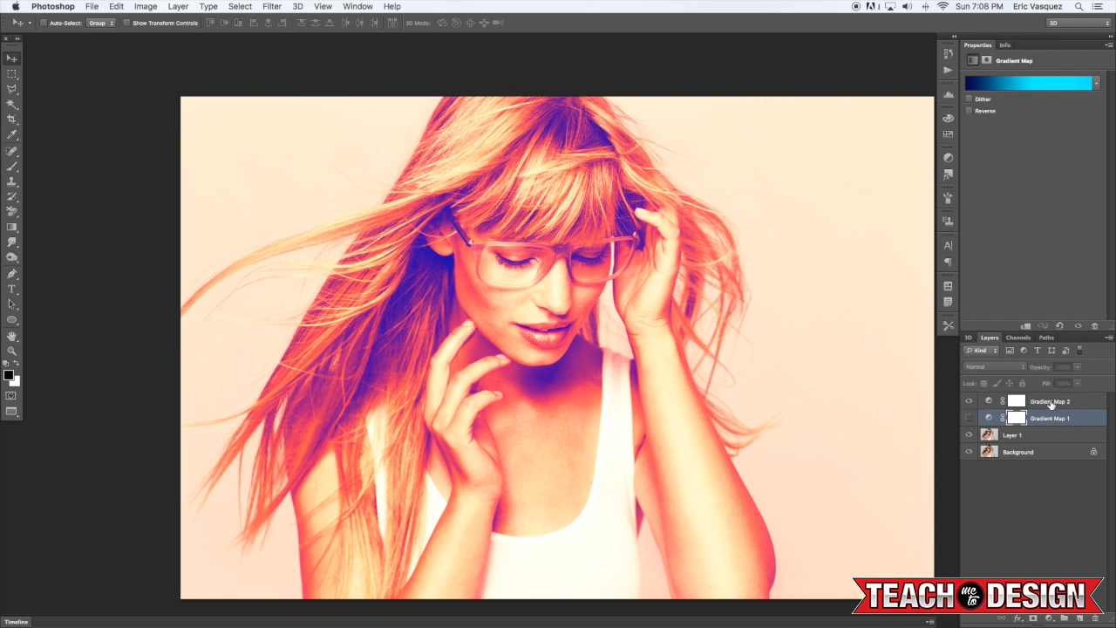
pyautogui.click(1051, 402)
pyautogui.press('super+j')
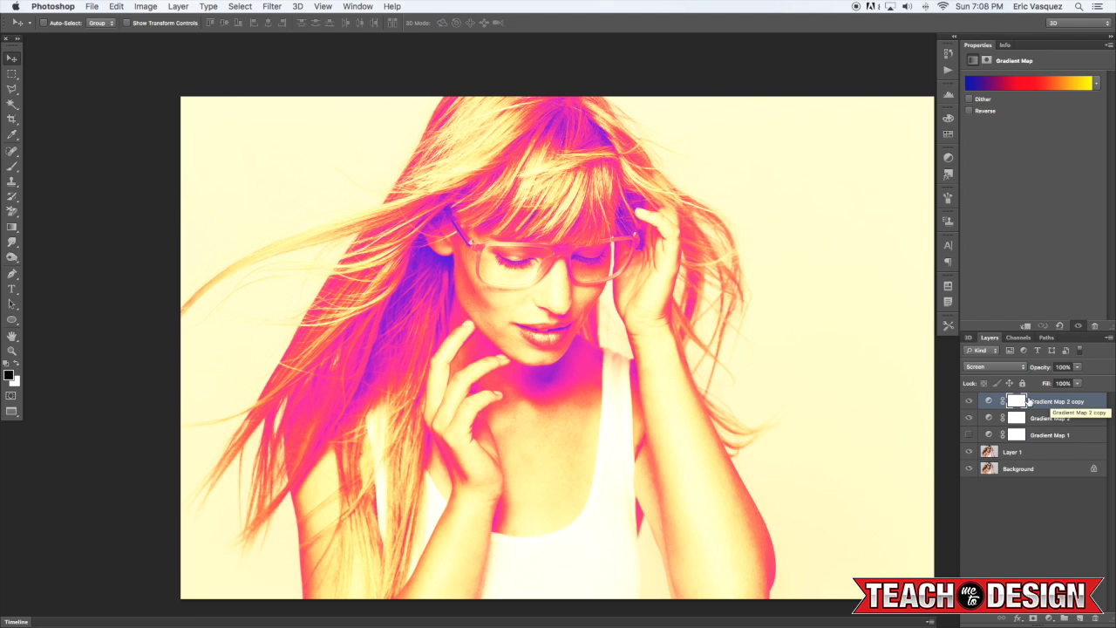
pyautogui.hotkey('shift', '-')
pyautogui.hotkey('shift', '-')
pyautogui.hotkey('shift', '-')
pyautogui.hotkey('shift', '-')
pyautogui.hotkey('shift', '-')
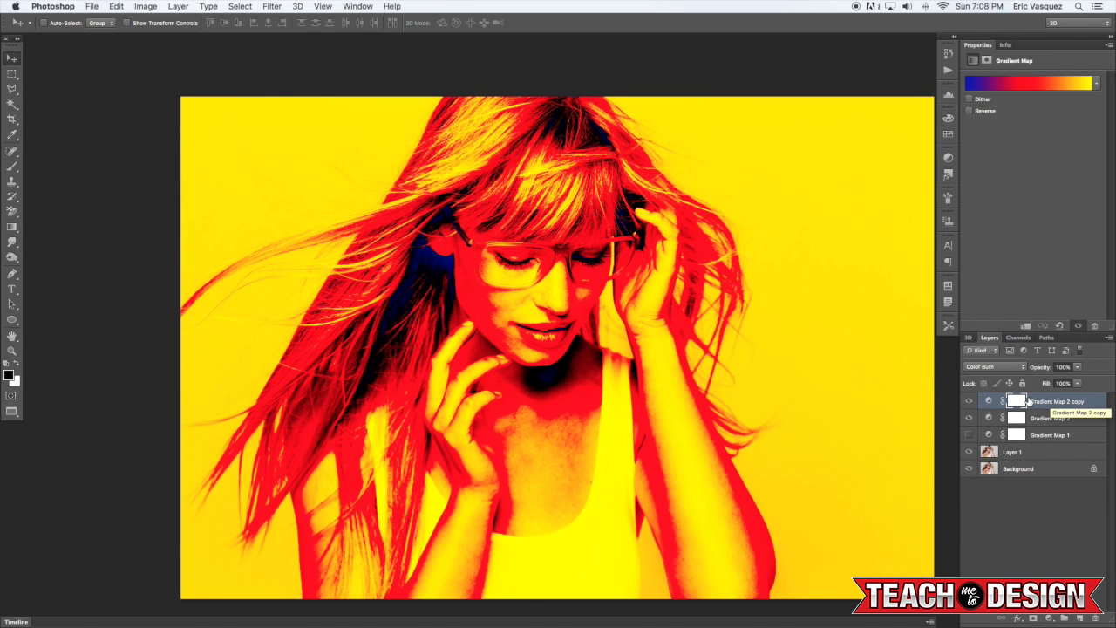
pyautogui.hotkey('shift', '-')
pyautogui.hotkey('shift', '-')
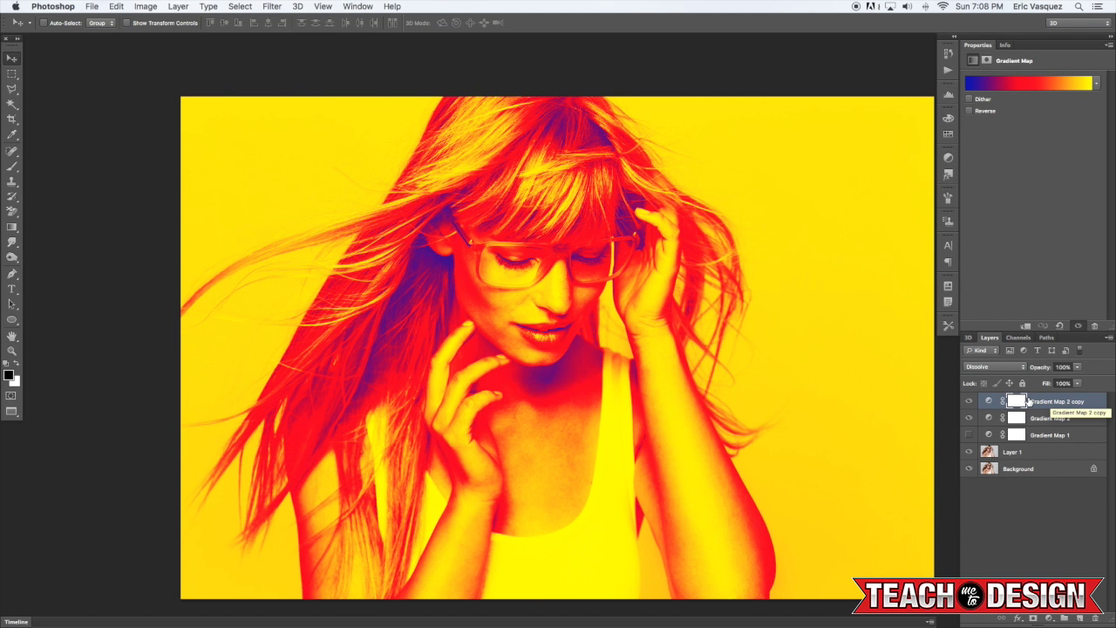
# Step: Inspect the copy's gradient and try Reverse, then undo it
pyautogui.click(1017, 87)
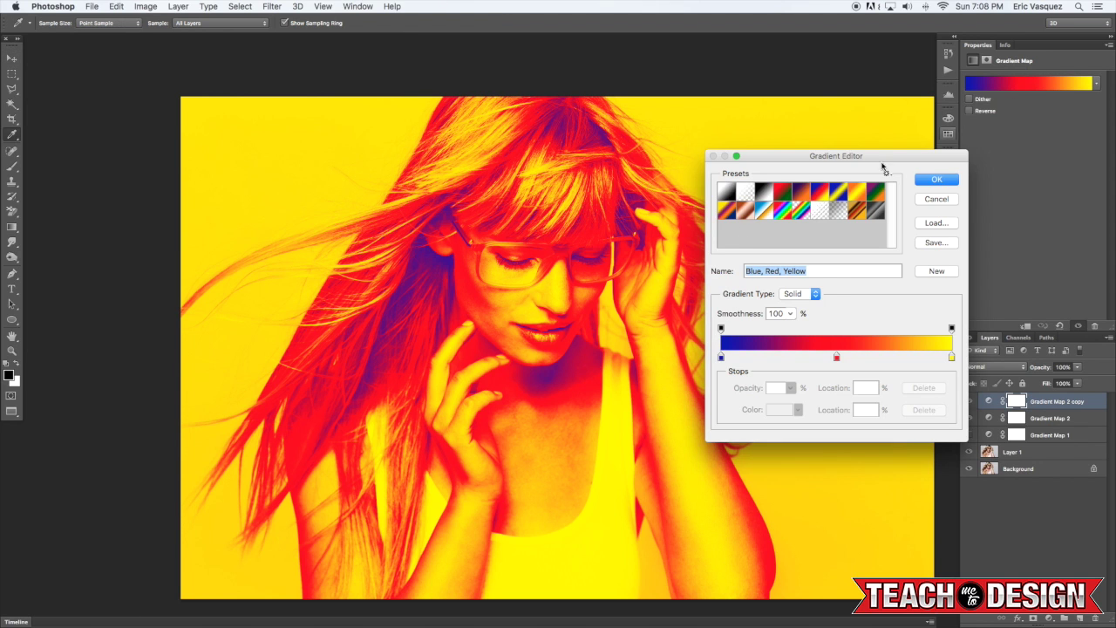
pyautogui.click(931, 183)
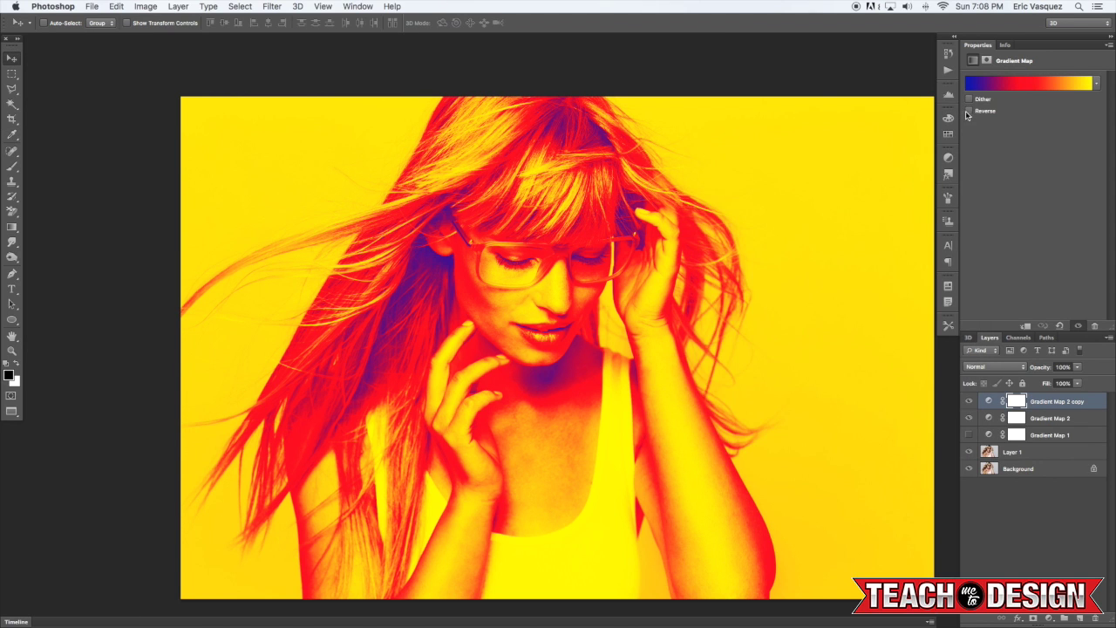
pyautogui.click(969, 112)
pyautogui.press('super+z')
pyautogui.press('super+z')
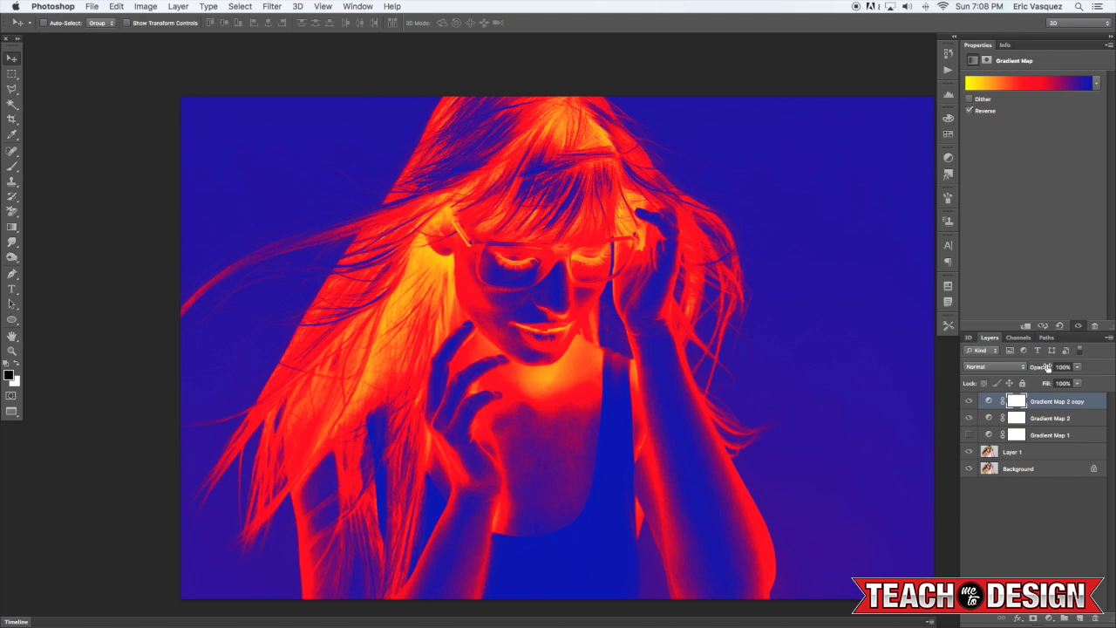
# Step: Apply the Blue, Red, Yellow preset to the copy and turn its first stop green
pyautogui.click(995, 81)
pyautogui.click(807, 194)
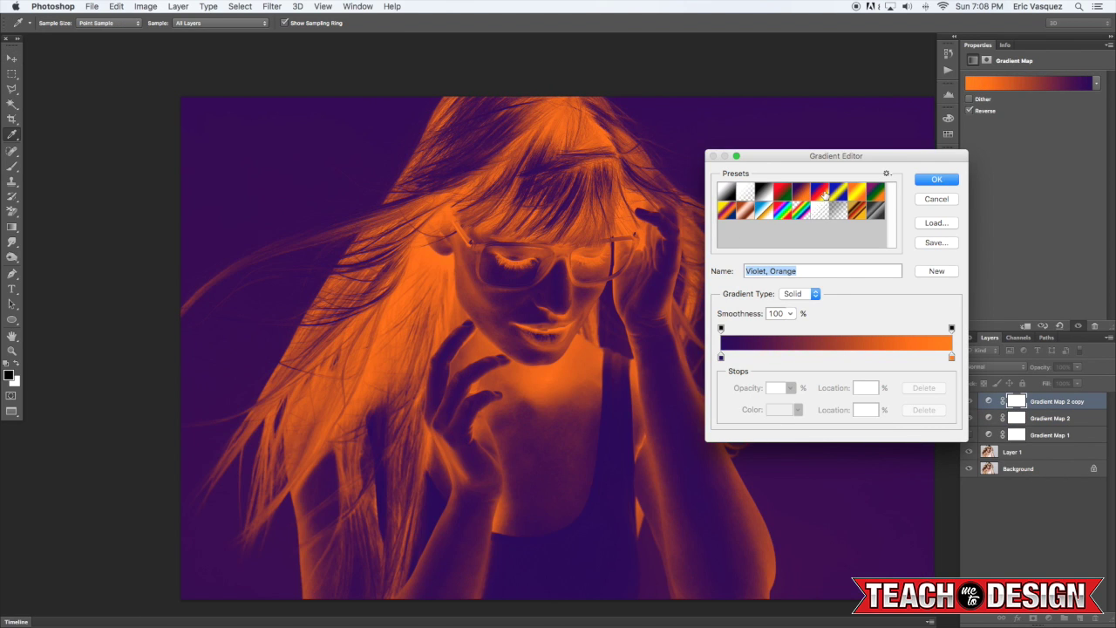
pyautogui.click(825, 193)
pyautogui.doubleClick(721, 357)
pyautogui.click(941, 302)
pyautogui.click(922, 317)
pyautogui.moveTo(922, 316); pyautogui.dragTo(916, 253)
# Step: Set the first stop to bright green and the middle stop to dark red
pyautogui.click(920, 240)
pyautogui.click(1046, 207)
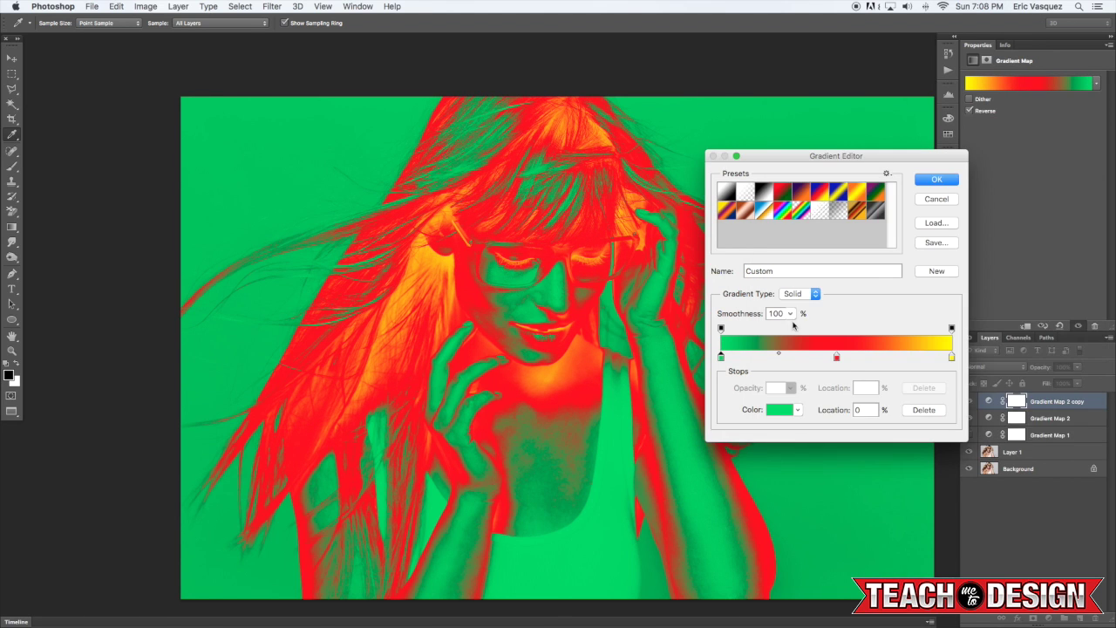
pyautogui.doubleClick(837, 358)
pyautogui.click(901, 324)
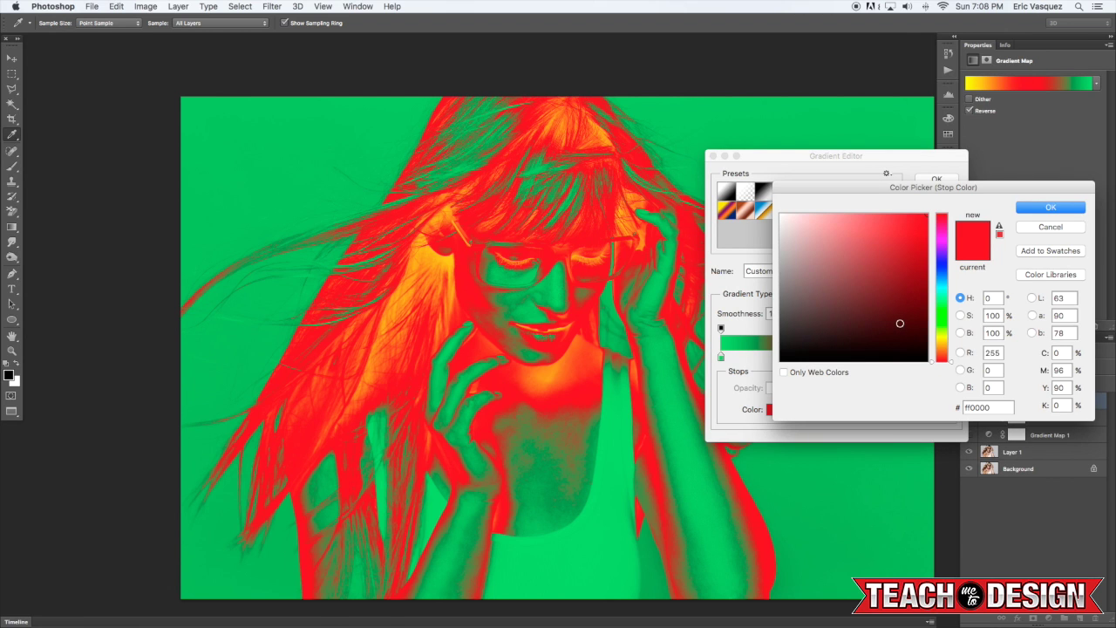
pyautogui.click(1042, 209)
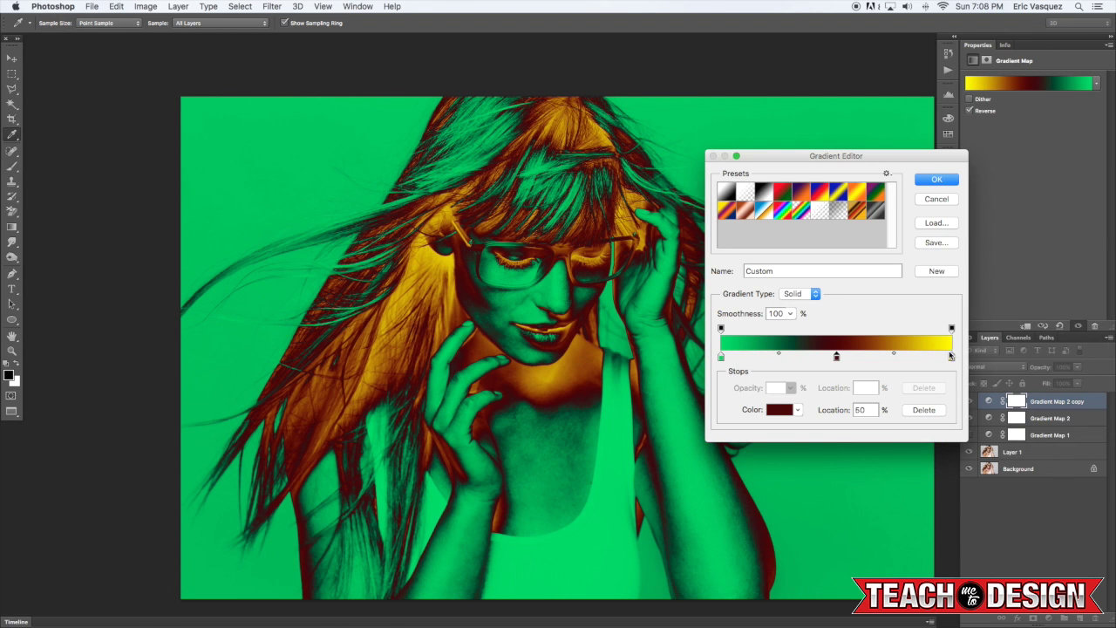
# Step: Remove the yellow end stop and move the dark red stop to the end
pyautogui.doubleClick(951, 357)
pyautogui.moveTo(943, 225); pyautogui.dragTo(942, 198)
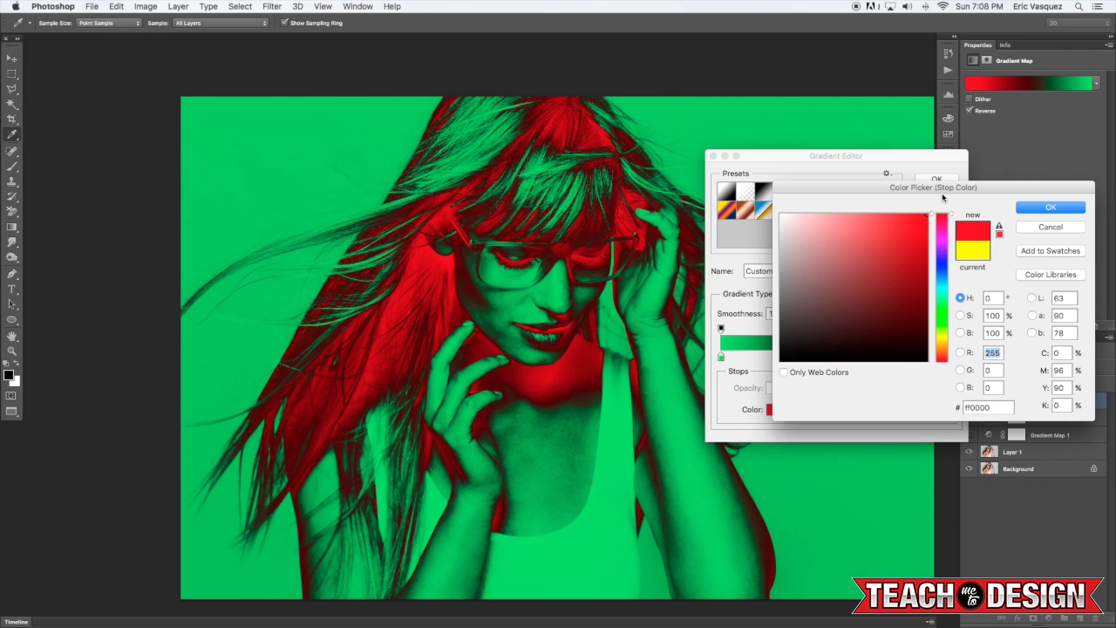
pyautogui.moveTo(943, 353); pyautogui.dragTo(943, 280)
pyautogui.click(1050, 227)
pyautogui.moveTo(952, 357); pyautogui.dragTo(952, 375)
pyautogui.moveTo(836, 356); pyautogui.dragTo(899, 359)
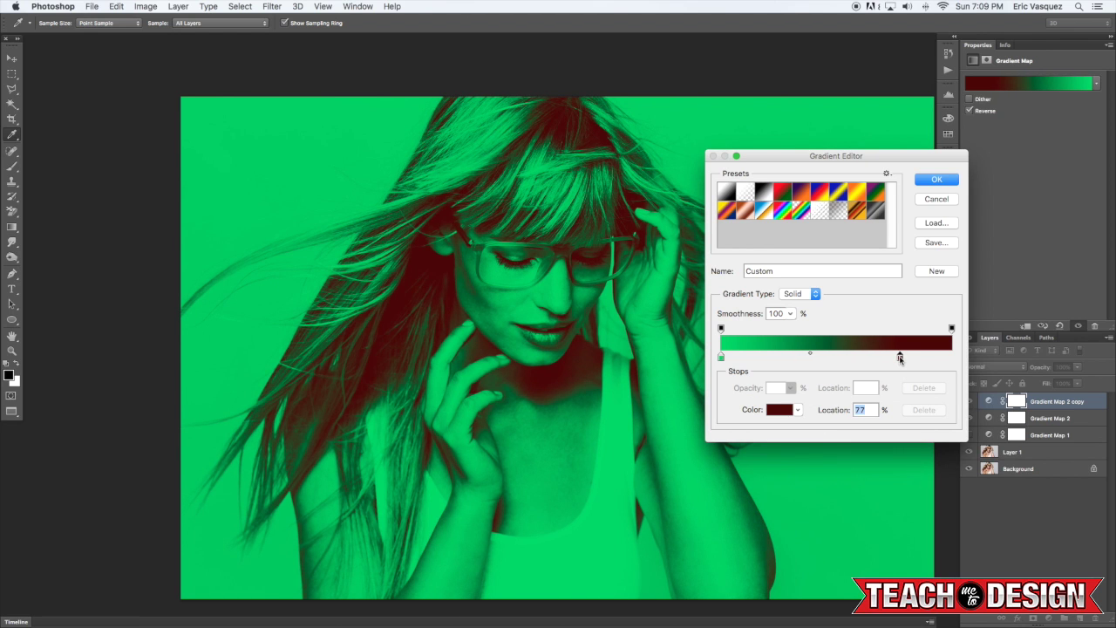
# Step: Fine-tune the dark red shade, apply the green-to-dark-red gradient, and compare layer visibility
pyautogui.click(787, 410)
pyautogui.moveTo(920, 226); pyautogui.dragTo(908, 314)
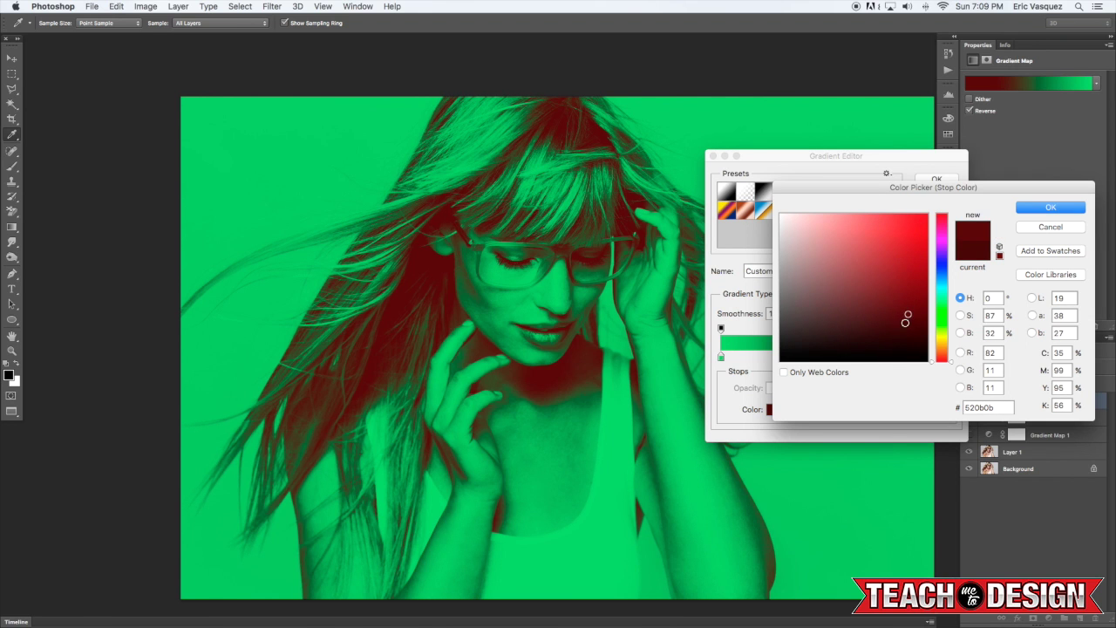
pyautogui.click(1034, 206)
pyautogui.click(938, 178)
pyautogui.click(967, 419)
pyautogui.click(967, 418)
pyautogui.click(967, 419)
pyautogui.click(967, 419)
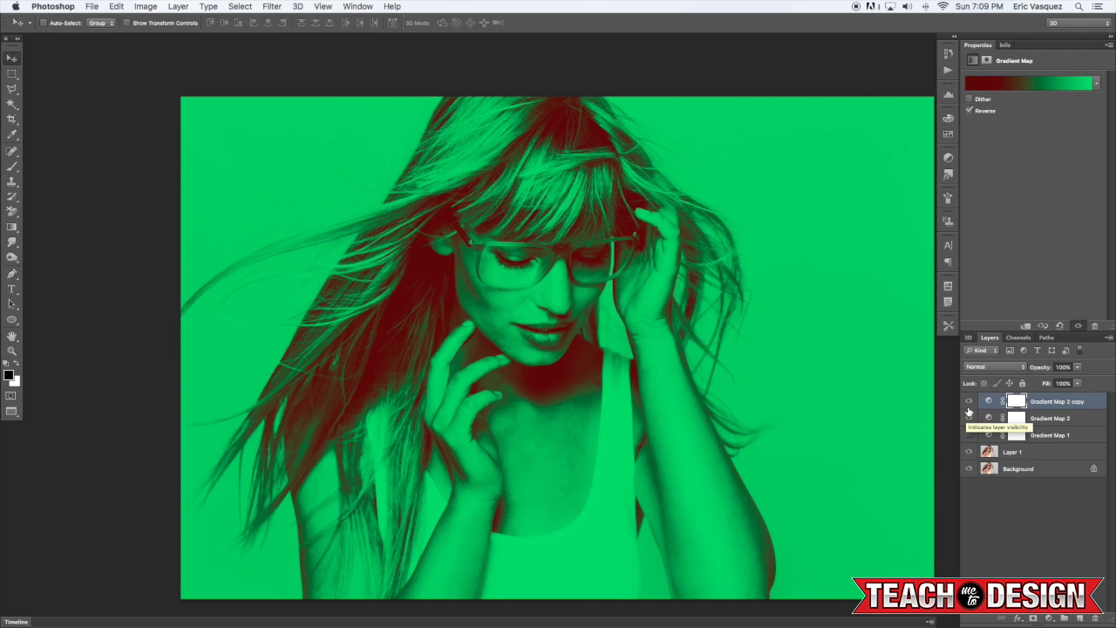
pyautogui.click(969, 401)
pyautogui.click(969, 401)
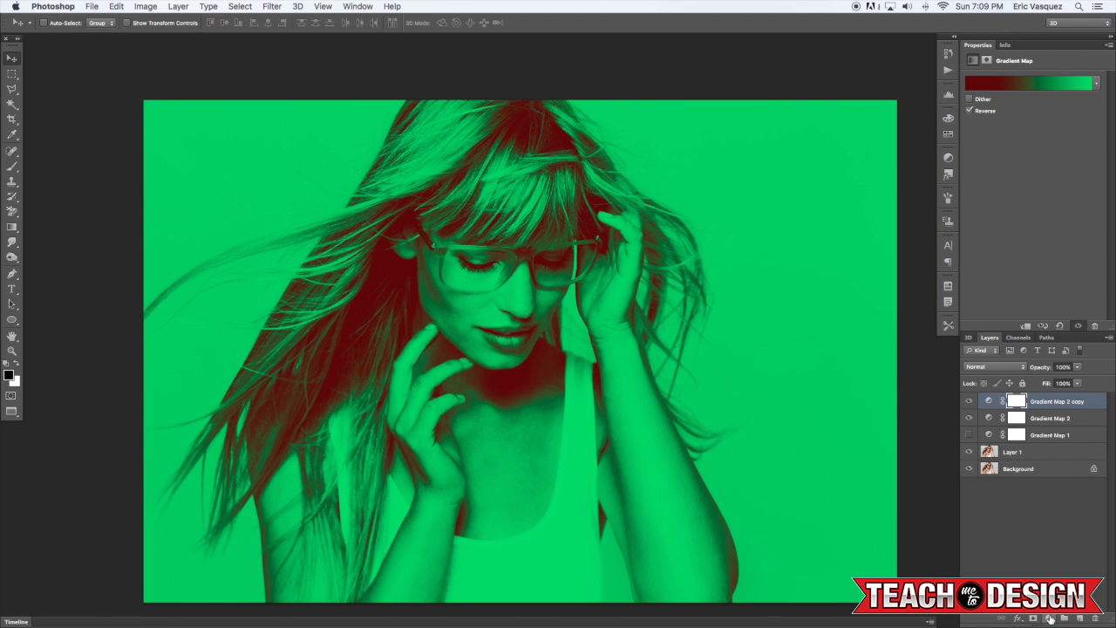
# Step: Add a Hue/Saturation layer with Hue -118, then hide it to compare
pyautogui.click(1051, 619)
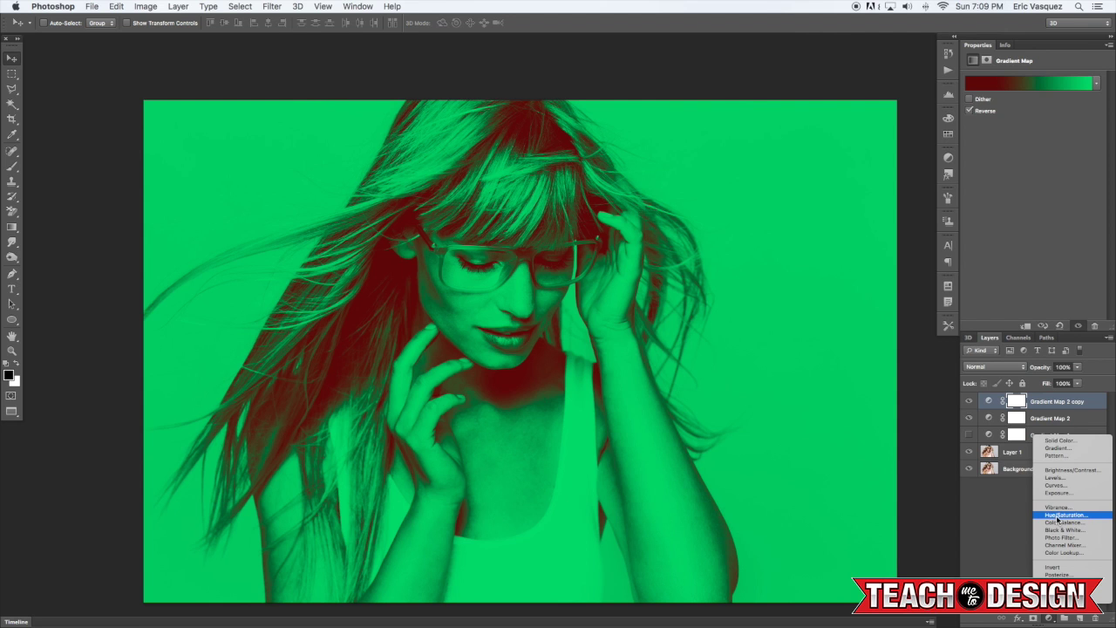
pyautogui.click(1060, 515)
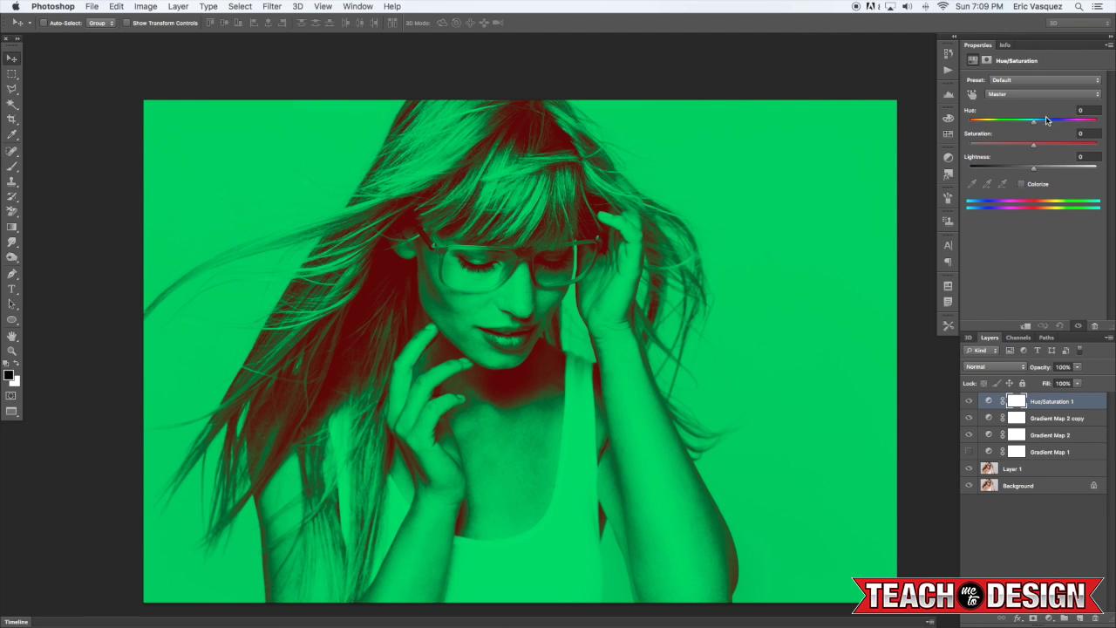
pyautogui.moveTo(1032, 124); pyautogui.dragTo(998, 124)
pyautogui.moveTo(1009, 123); pyautogui.dragTo(984, 124)
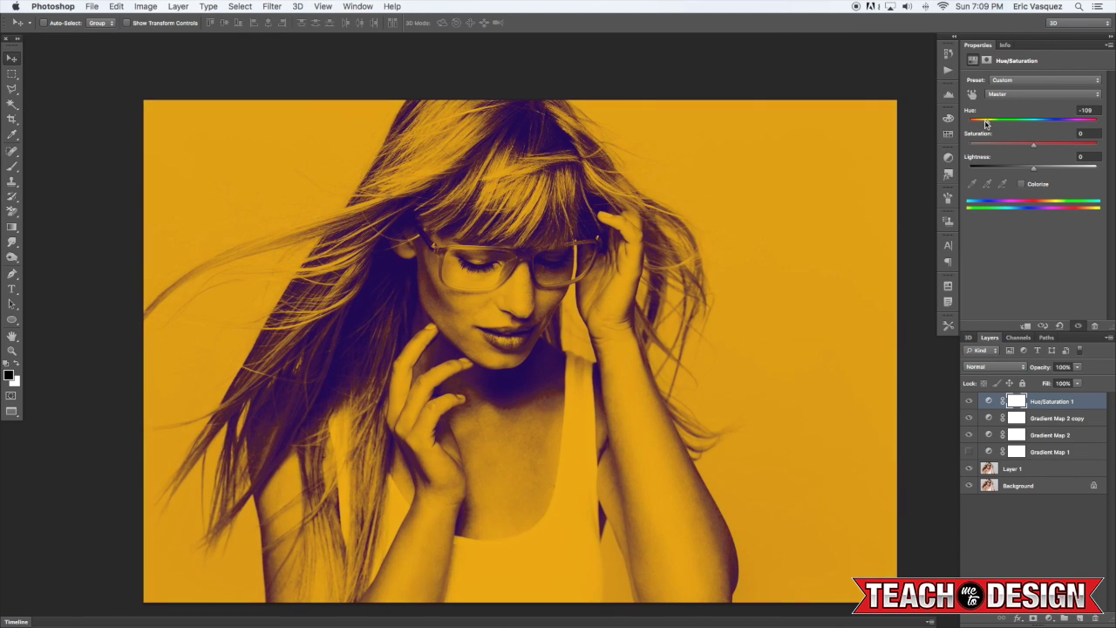
pyautogui.click(969, 401)
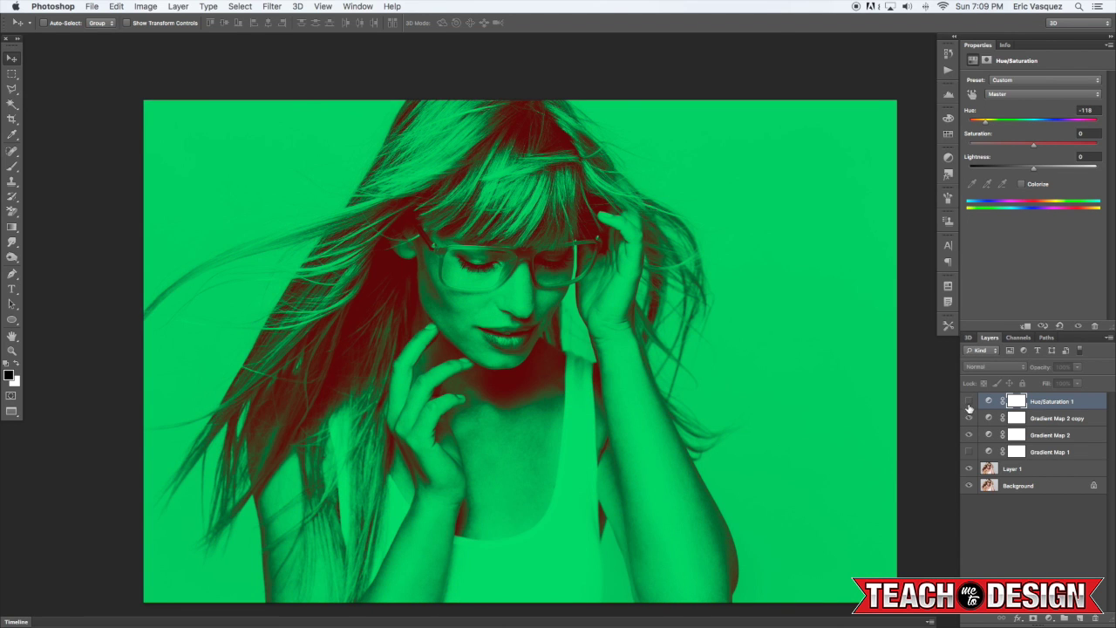
pyautogui.moveTo(748, 339); pyautogui.dragTo(773, 327)
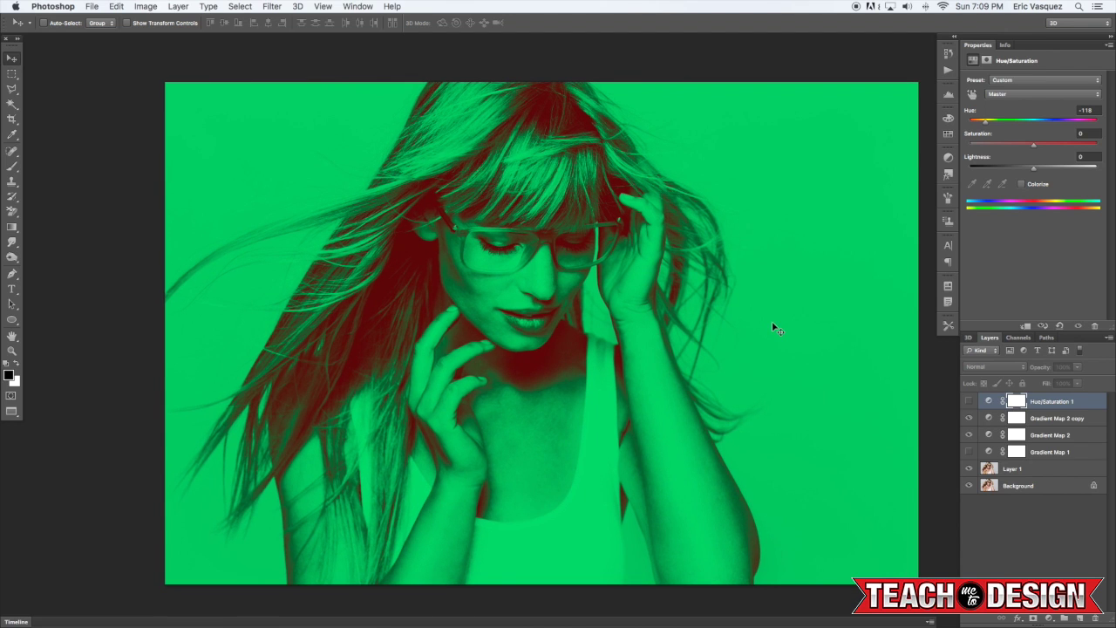